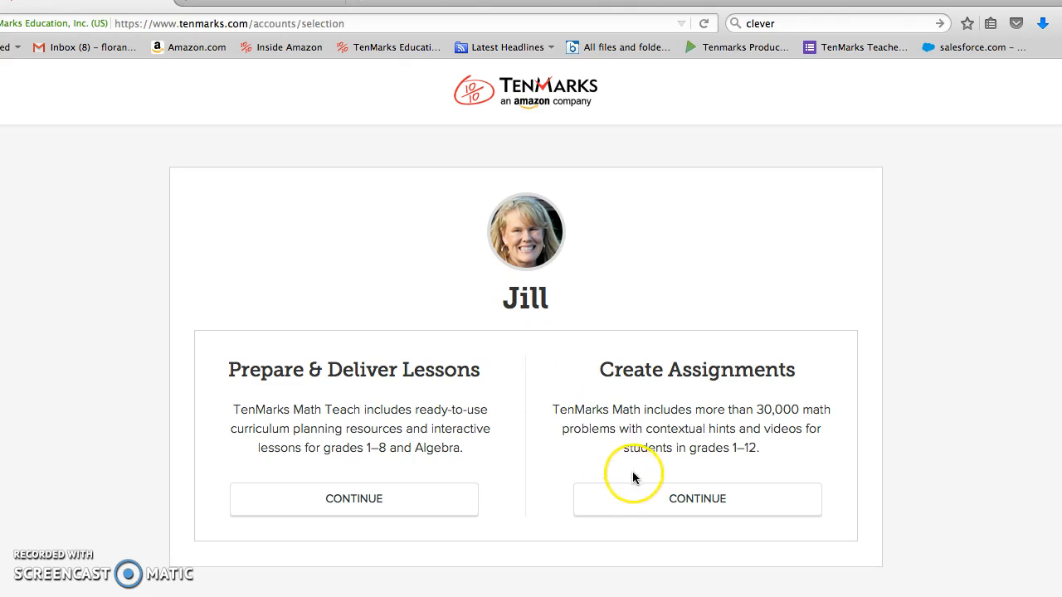
Open the assignment creation area and start a new assessment from the class's assessments page.
{"action": "left_click", "coordinate": [658, 500]}
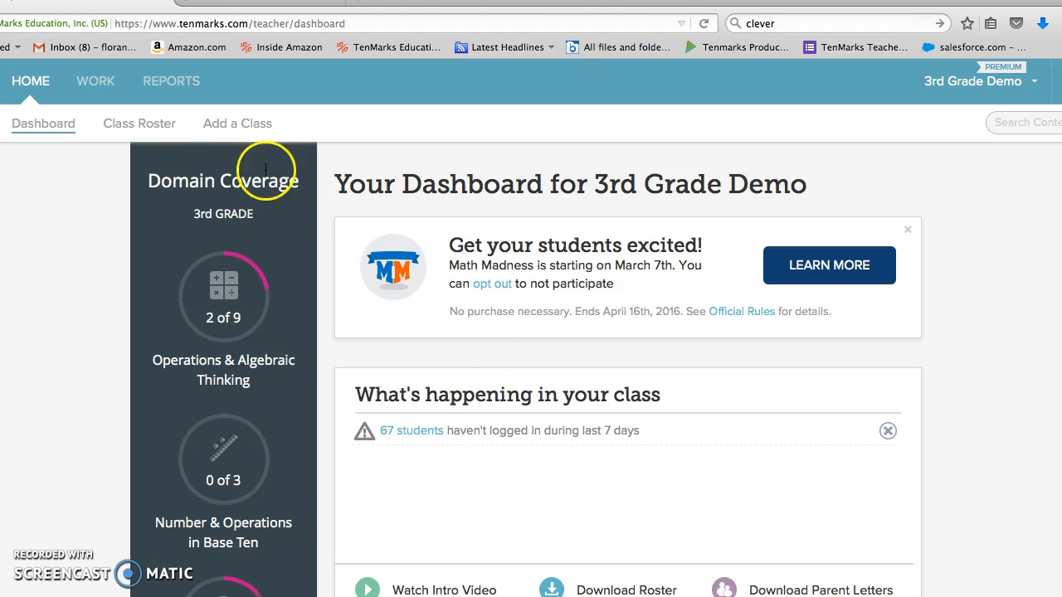
{"action": "left_click", "coordinate": [101, 81]}
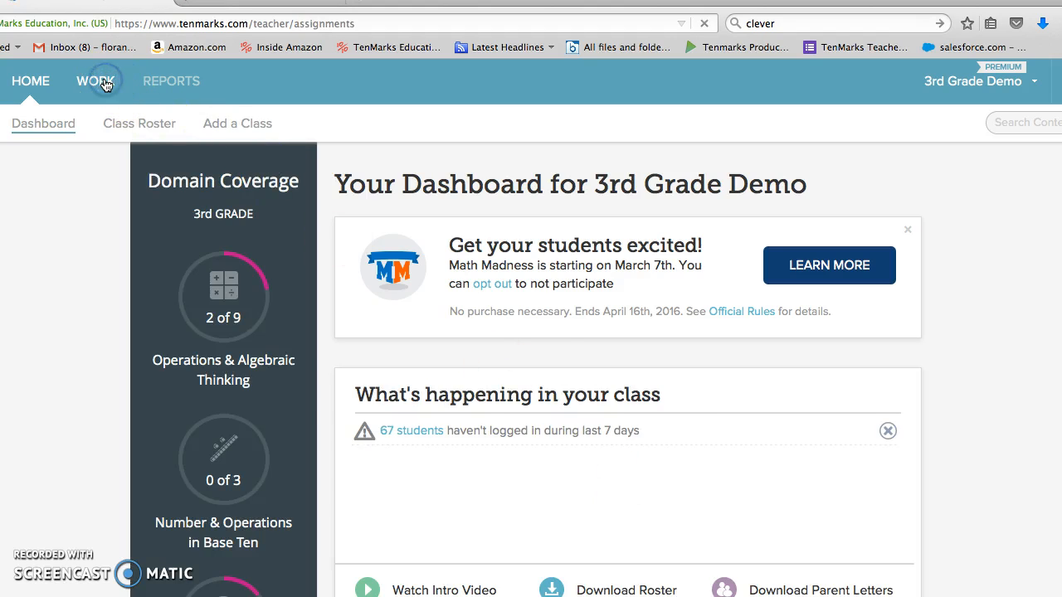
{"action": "left_click", "coordinate": [251, 127]}
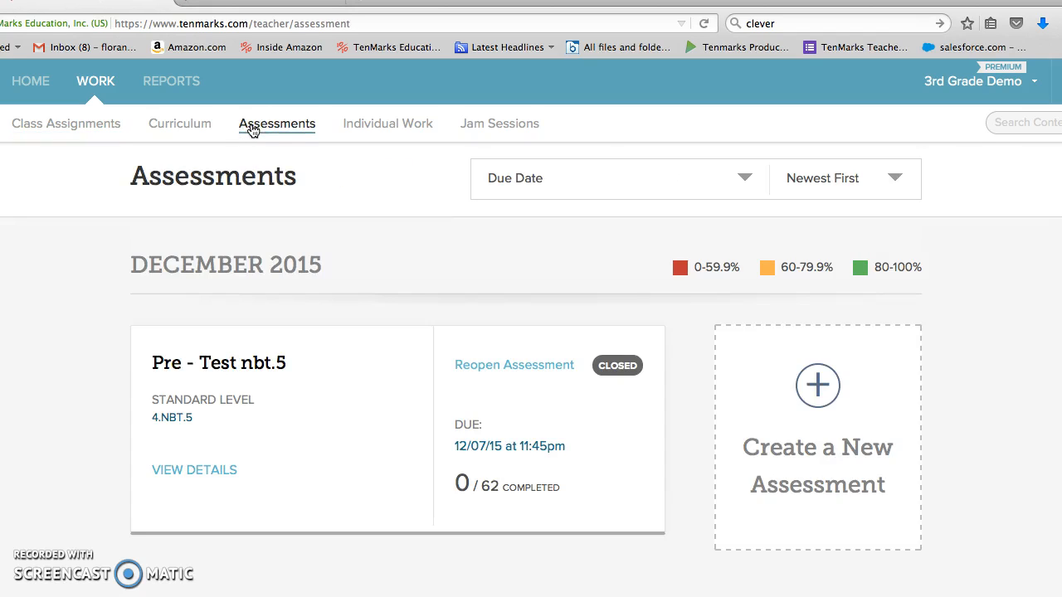
{"action": "left_click", "coordinate": [823, 392]}
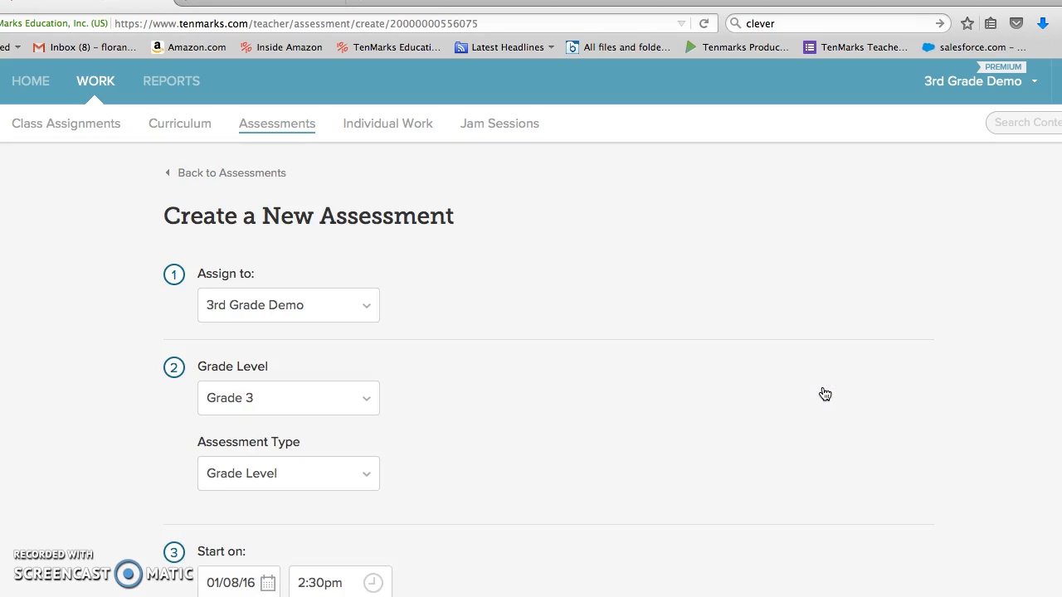
Clear the all-students selection in the 3rd Grade Demo class and assign the assessment only to Demo 1 and Demo 10.
{"action": "left_click", "coordinate": [357, 309]}
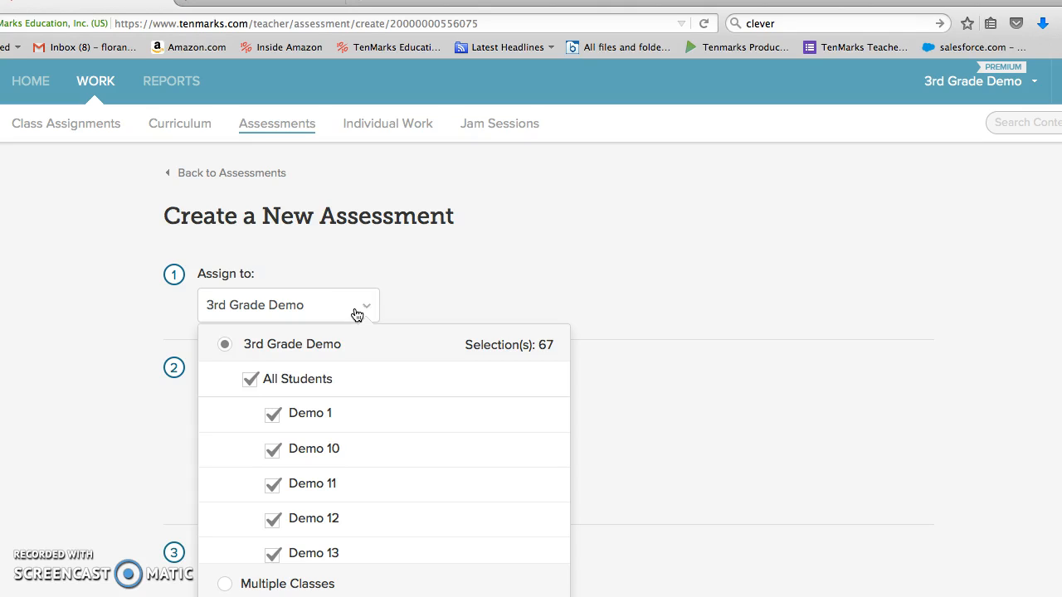
{"action": "left_click", "coordinate": [251, 379]}
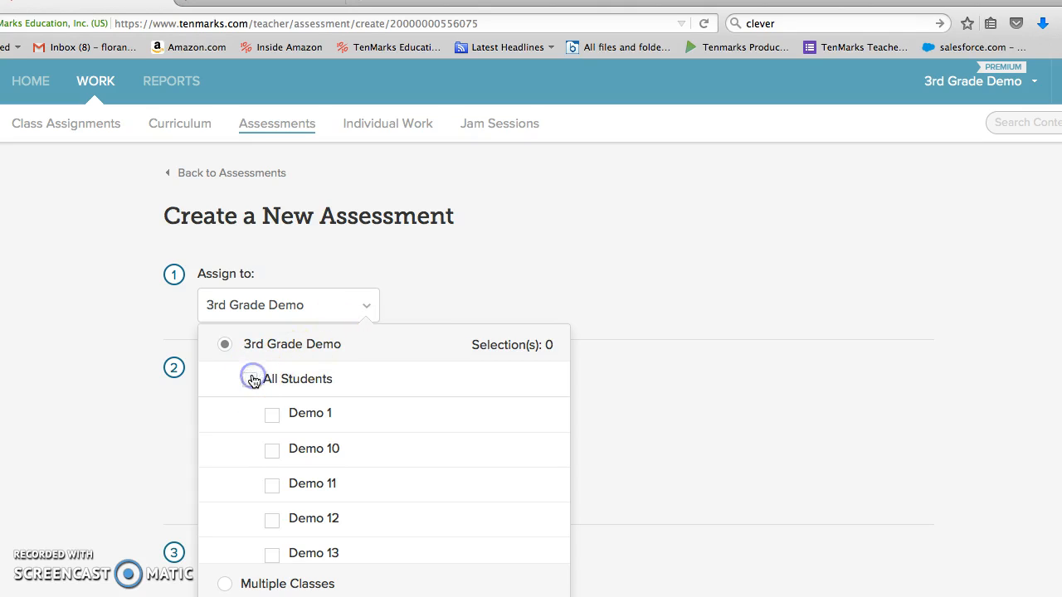
{"action": "left_click", "coordinate": [273, 417]}
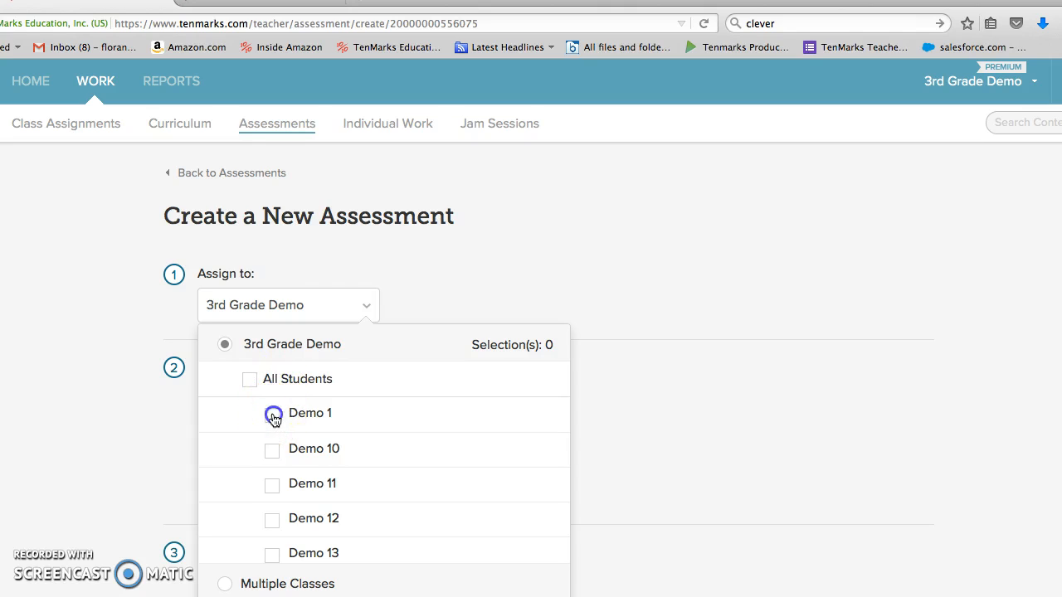
{"action": "left_click", "coordinate": [274, 452]}
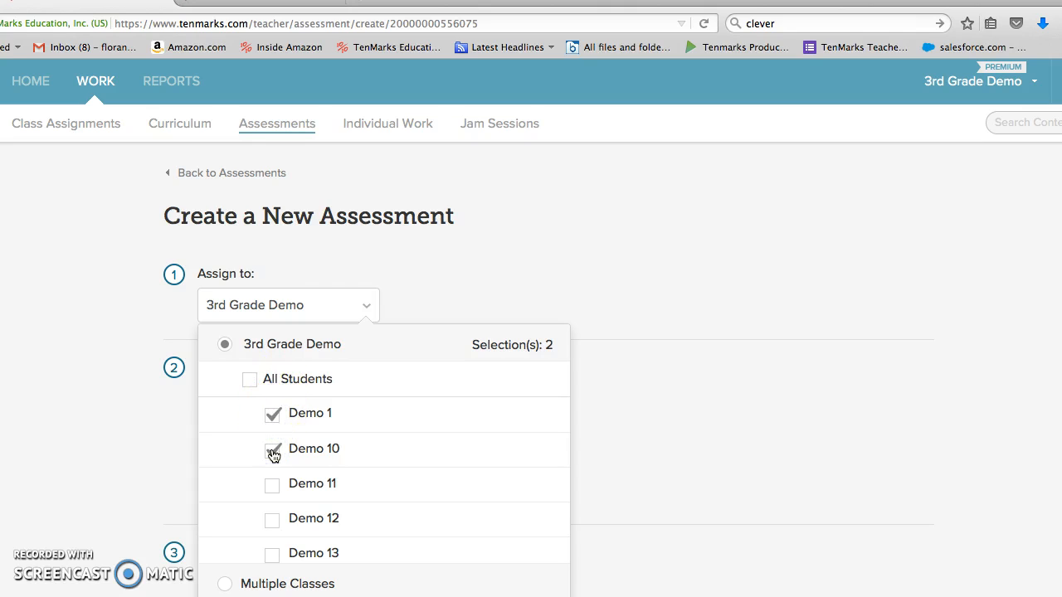
Reselect the whole 3rd Grade Demo class as recipients, and clear the All Students selection.
{"action": "left_click", "coordinate": [229, 344]}
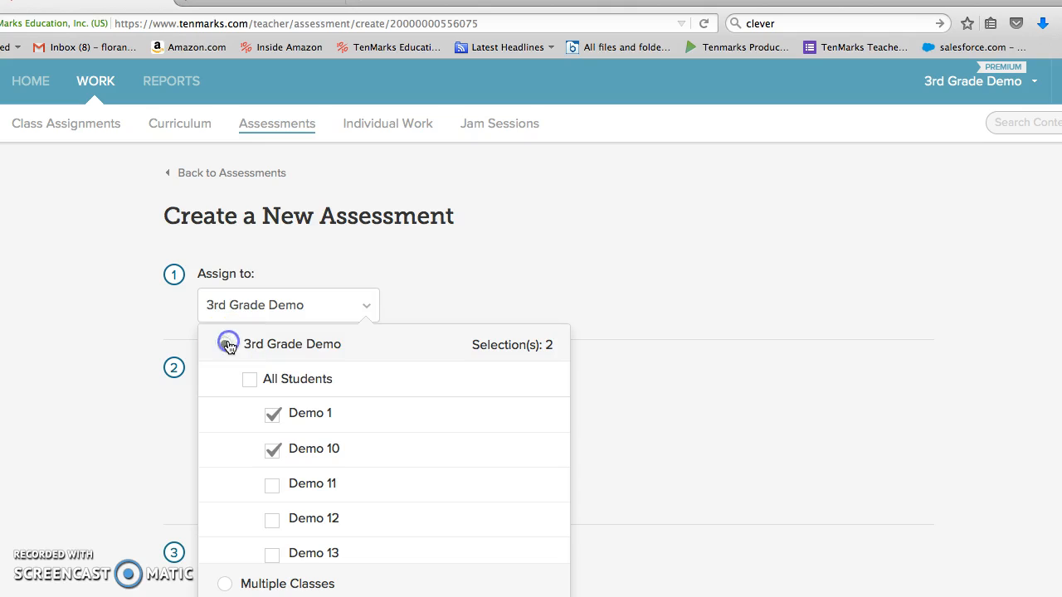
{"action": "left_click", "coordinate": [259, 307]}
{"action": "left_click", "coordinate": [259, 307]}
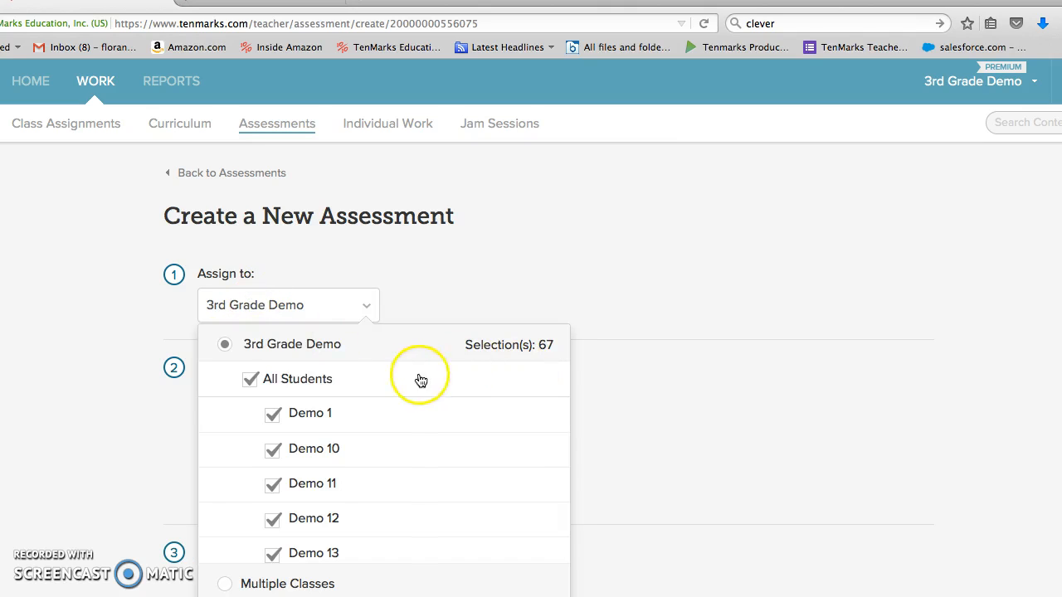
{"action": "left_click", "coordinate": [249, 379]}
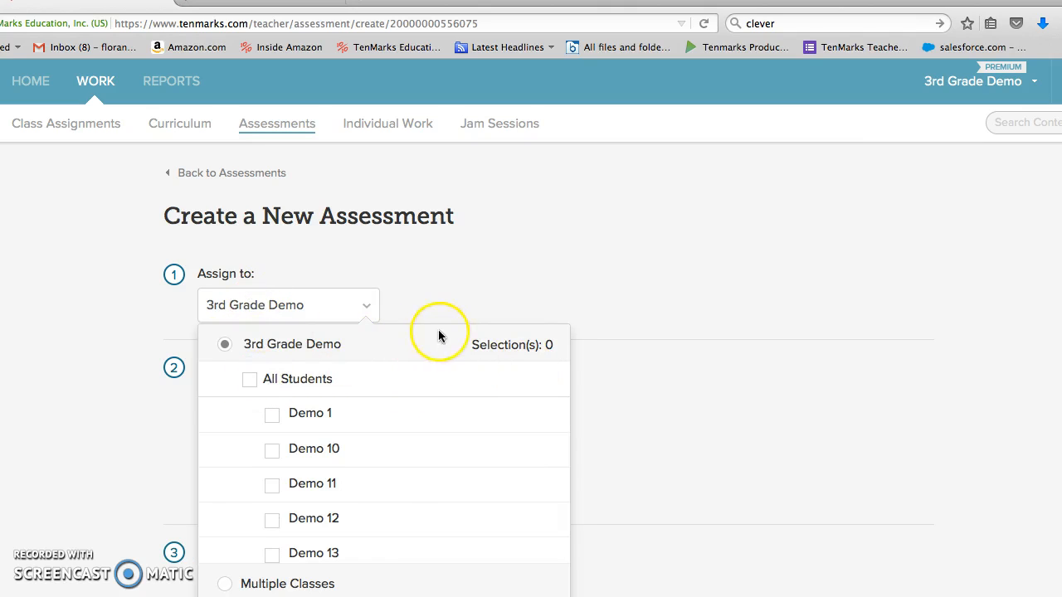
{"action": "left_click", "coordinate": [446, 287]}
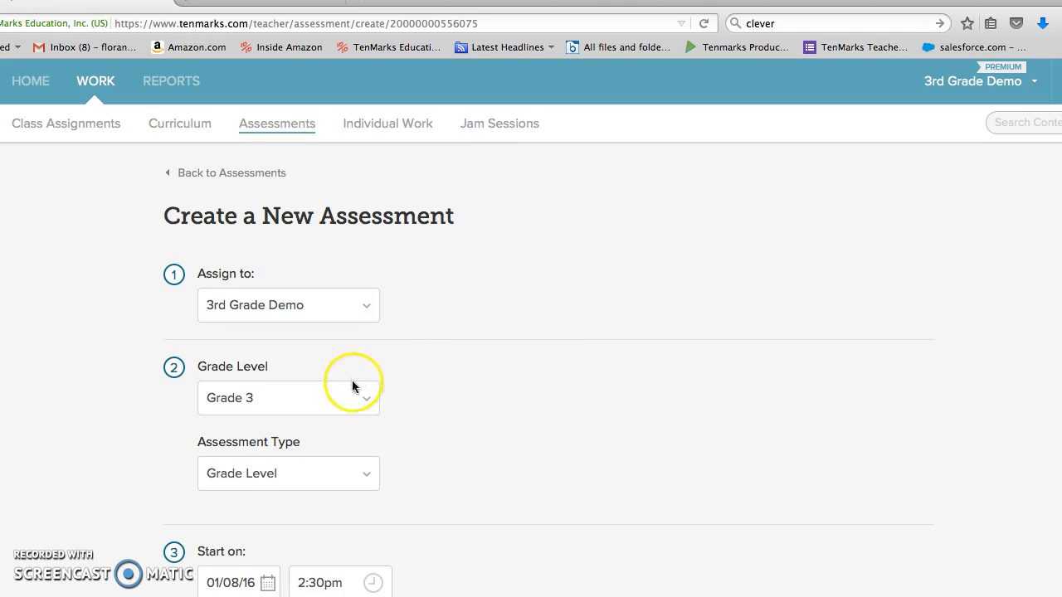
Review the available choices for the assessment's grade level and assessment type without changing them.
{"action": "left_click", "coordinate": [280, 406]}
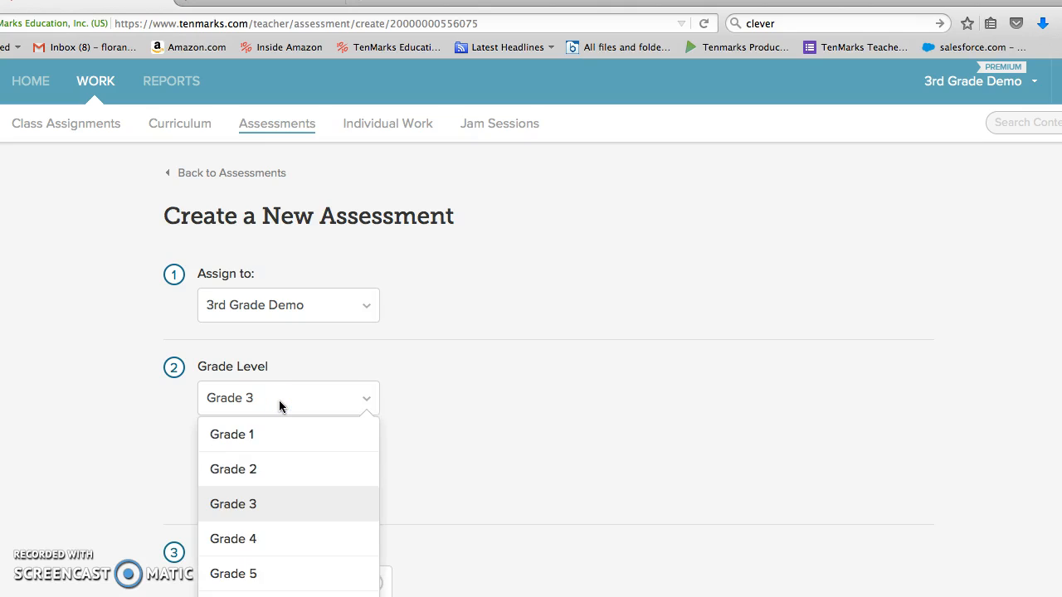
{"action": "left_click", "coordinate": [313, 404]}
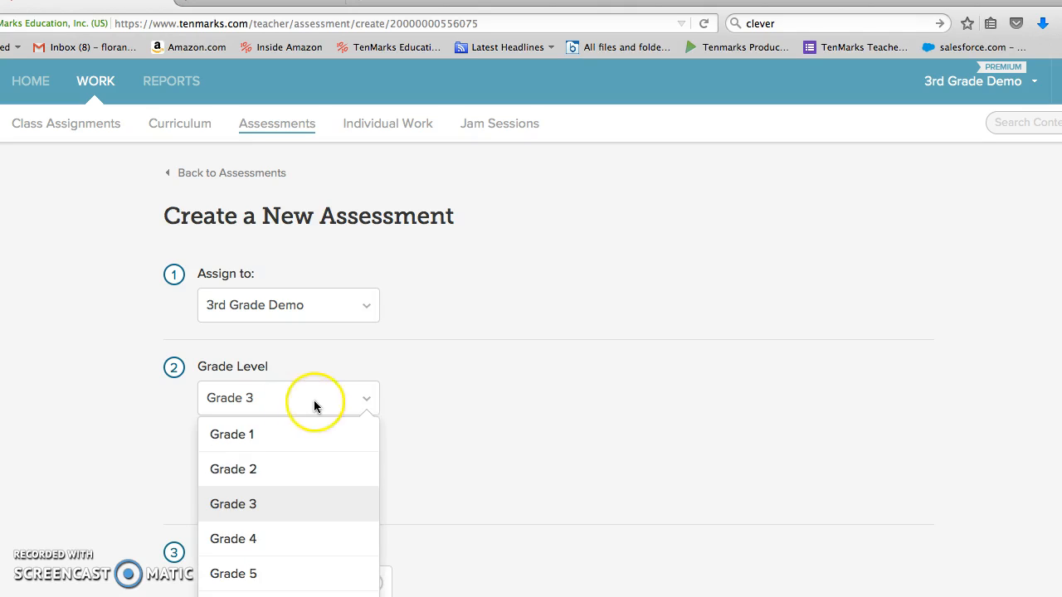
{"action": "left_click", "coordinate": [431, 402]}
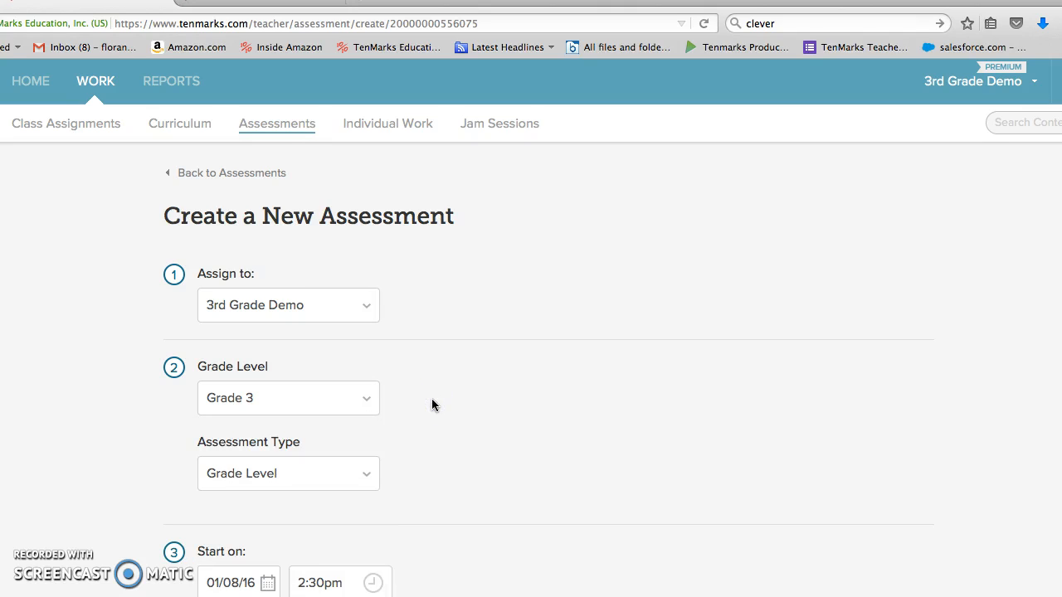
{"action": "scroll", "coordinate": [432, 405], "scroll_direction": "down", "scroll_amount": 1}
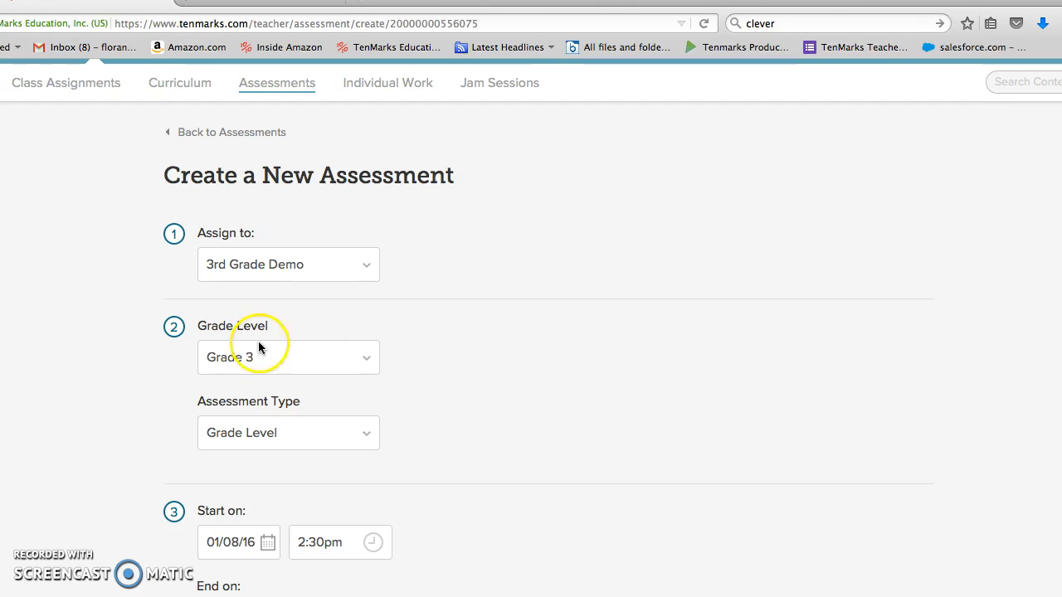
{"action": "left_click", "coordinate": [243, 432]}
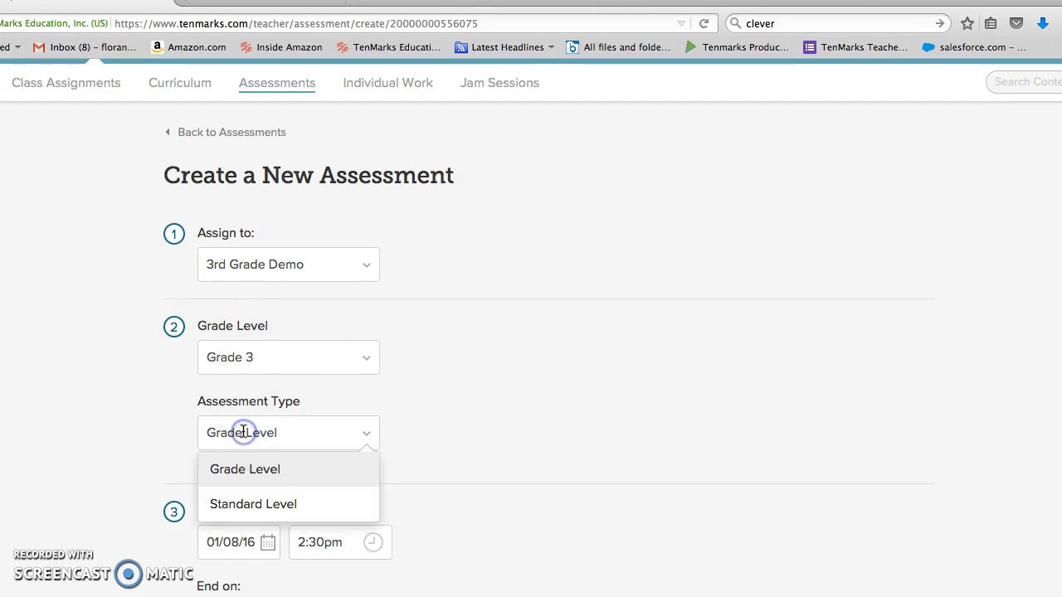
{"action": "left_click", "coordinate": [511, 414]}
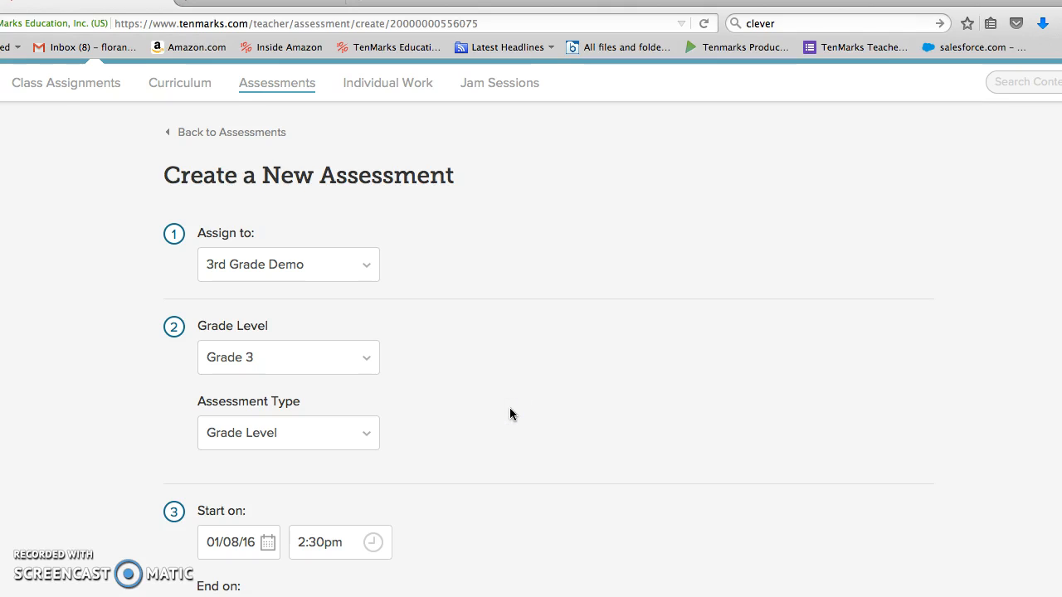
Set the assessment's end time to 12:45pm, keeping the end date 01/15/16.
{"action": "scroll", "coordinate": [510, 414], "scroll_direction": "down", "scroll_amount": 2}
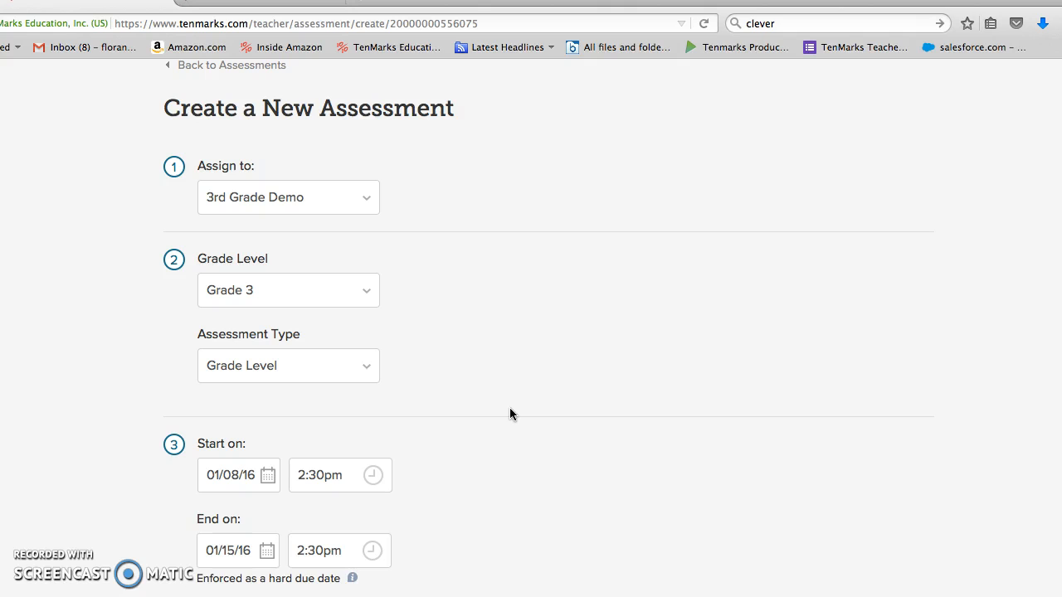
{"action": "scroll", "coordinate": [510, 415], "scroll_direction": "down", "scroll_amount": 3}
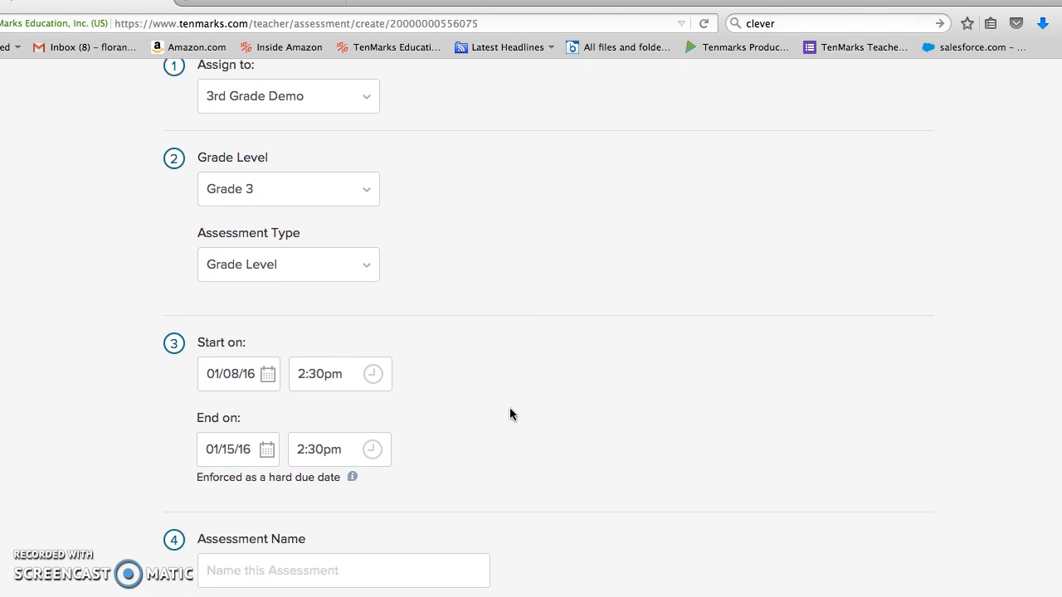
{"action": "scroll", "coordinate": [509, 414], "scroll_direction": "down", "scroll_amount": 1}
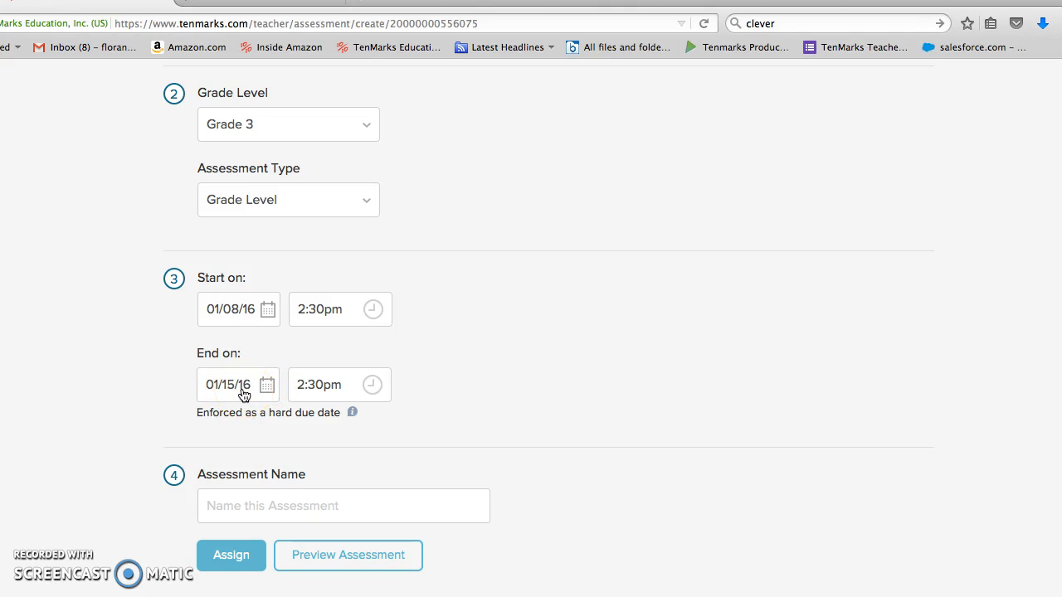
{"action": "left_click", "coordinate": [314, 391]}
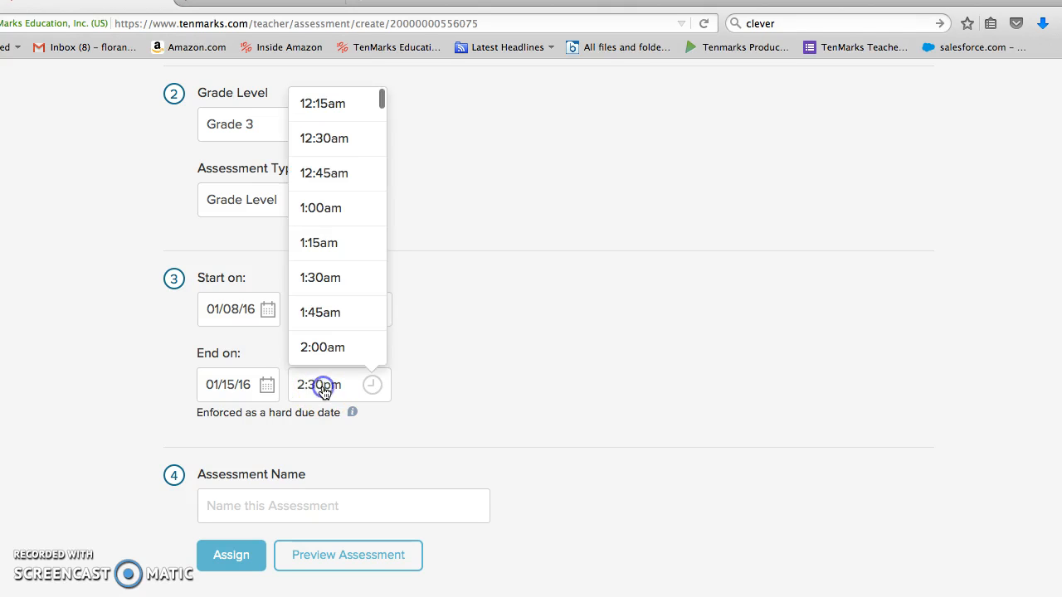
{"action": "scroll", "coordinate": [333, 300], "scroll_direction": "down", "scroll_amount": 15}
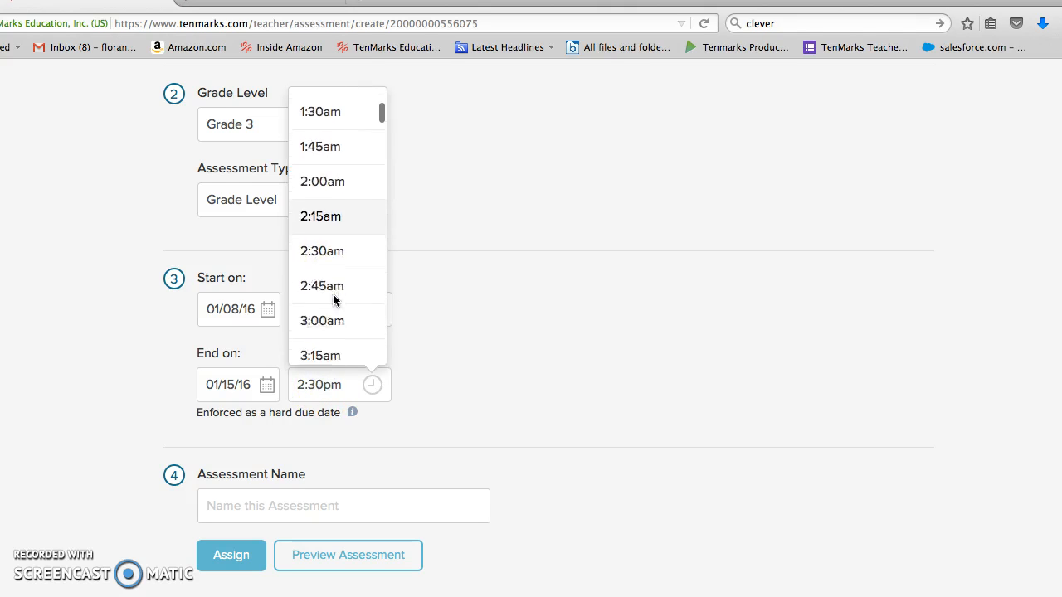
{"action": "scroll", "coordinate": [333, 301], "scroll_direction": "down", "scroll_amount": 8}
{"action": "left_click", "coordinate": [332, 344]}
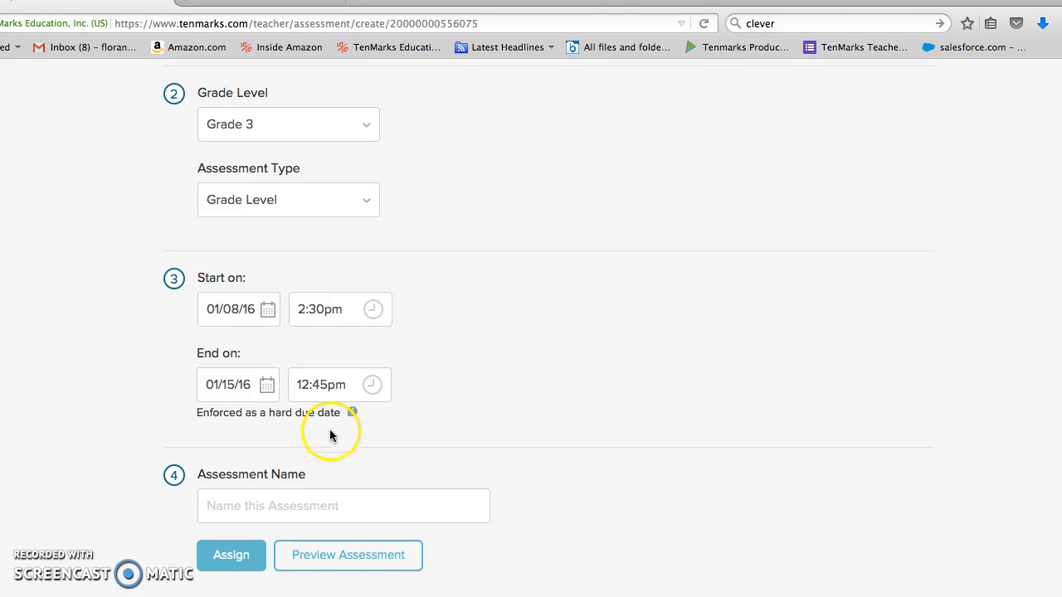
Name the assessment "Mid Year Assessment AV", followed by the teacher's first initial and surname and "Grade 4".
{"action": "left_click", "coordinate": [293, 506]}
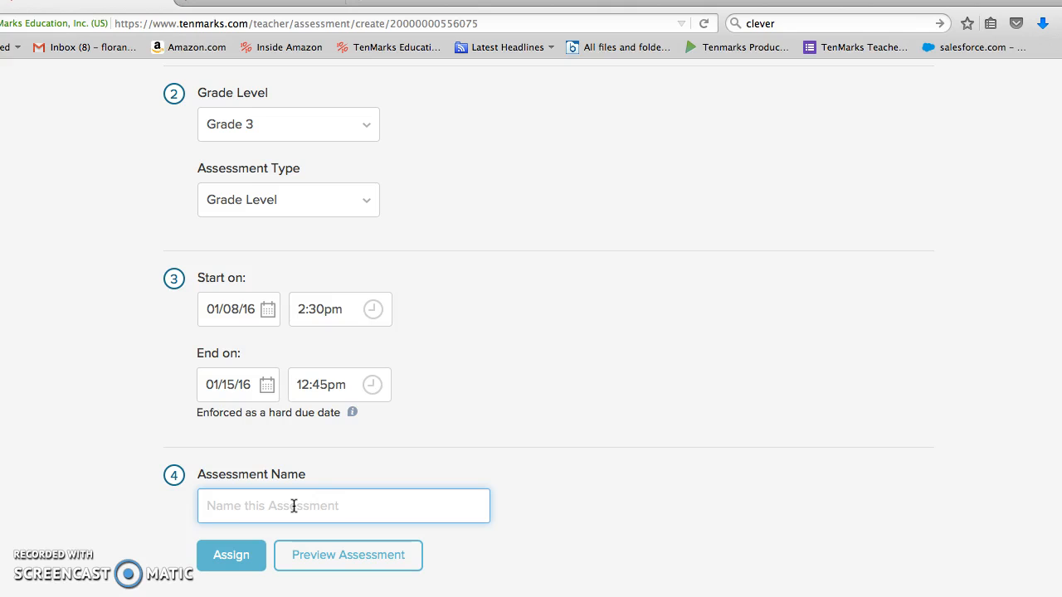
{"action": "type", "text": "Mid Year Assessment AV Florant Grade 4"}
{"action": "left_click", "coordinate": [357, 507]}
{"action": "type", "text": "J"}
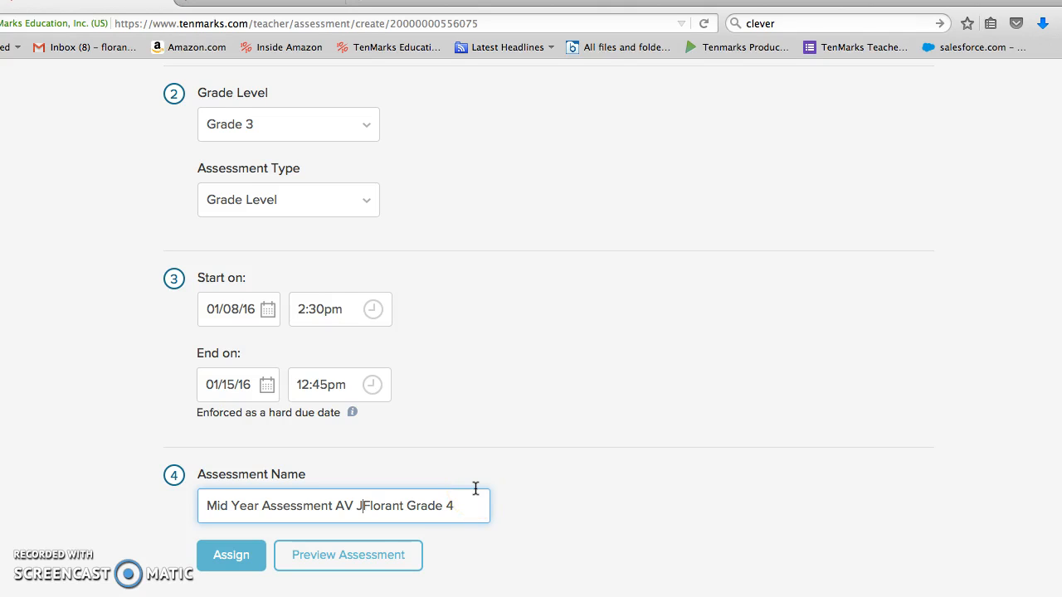
Change the assessment's grade level to Grade 4.
{"action": "left_click", "coordinate": [407, 555]}
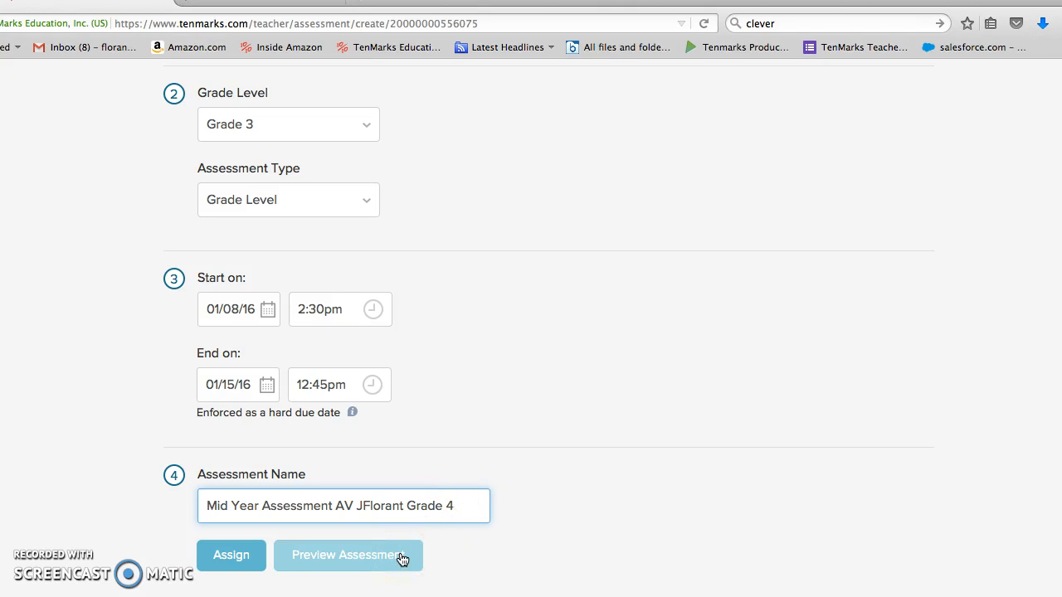
{"action": "left_click", "coordinate": [279, 130]}
{"action": "left_click", "coordinate": [260, 268]}
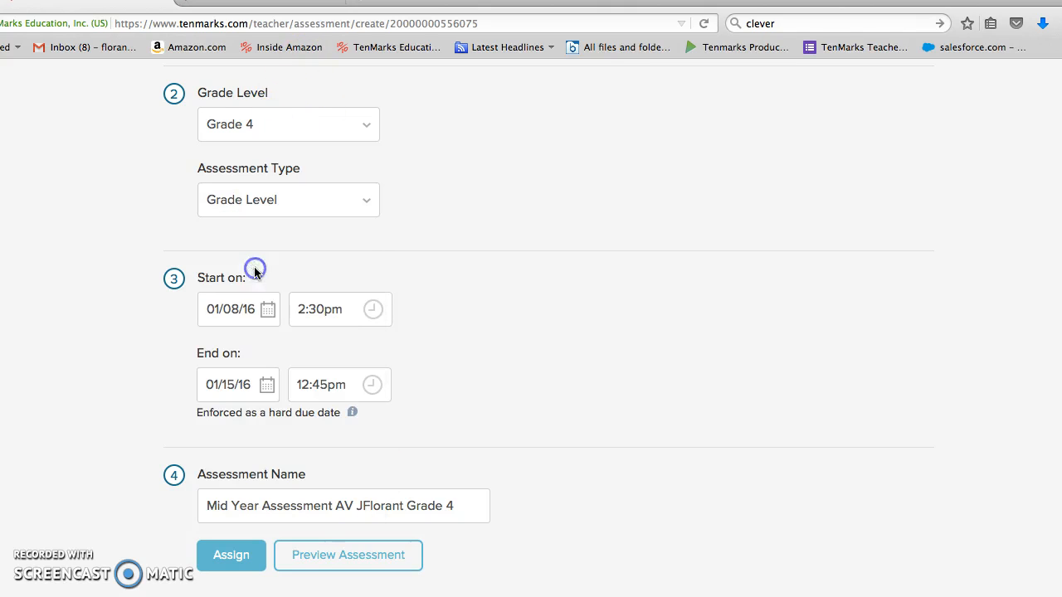
Preview the assessment and look through its questions from question 1 to question 7.
{"action": "left_click", "coordinate": [373, 561]}
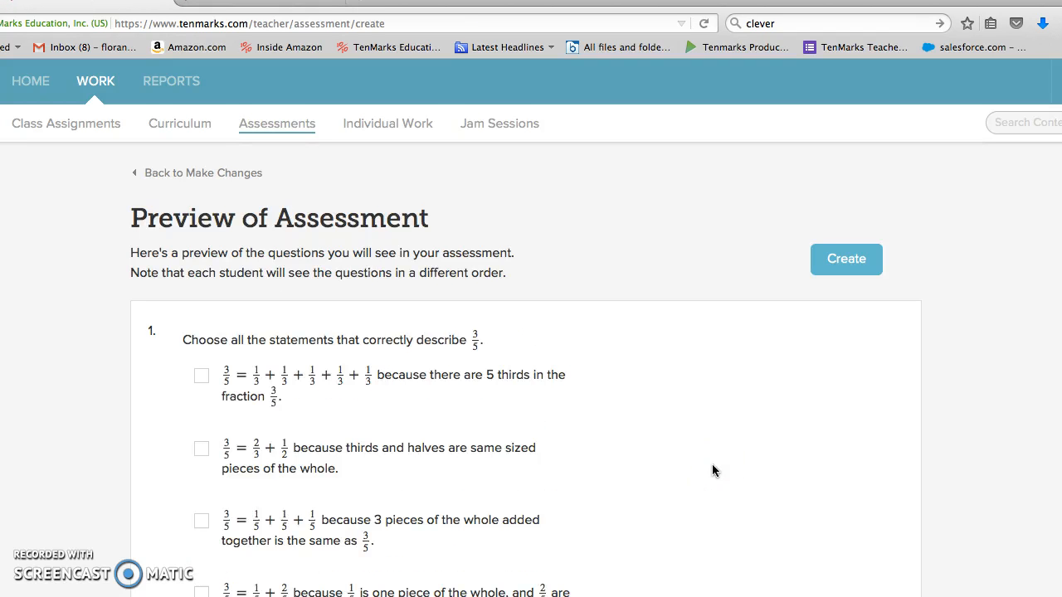
{"action": "scroll", "coordinate": [712, 465], "scroll_direction": "down", "scroll_amount": 3}
{"action": "scroll", "coordinate": [712, 465], "scroll_direction": "down", "scroll_amount": 1}
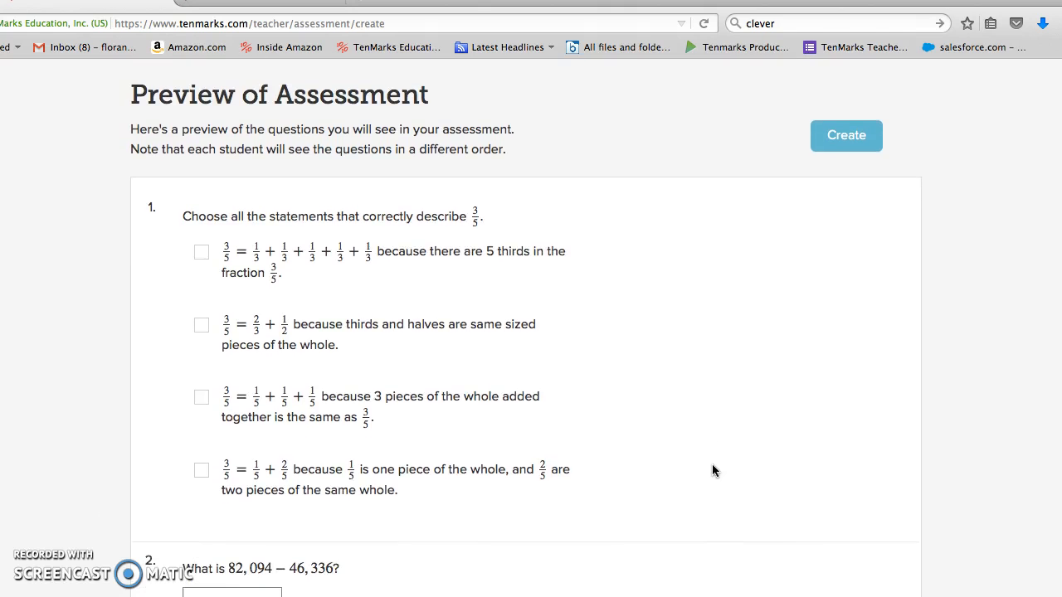
{"action": "scroll", "coordinate": [712, 464], "scroll_direction": "down", "scroll_amount": 6}
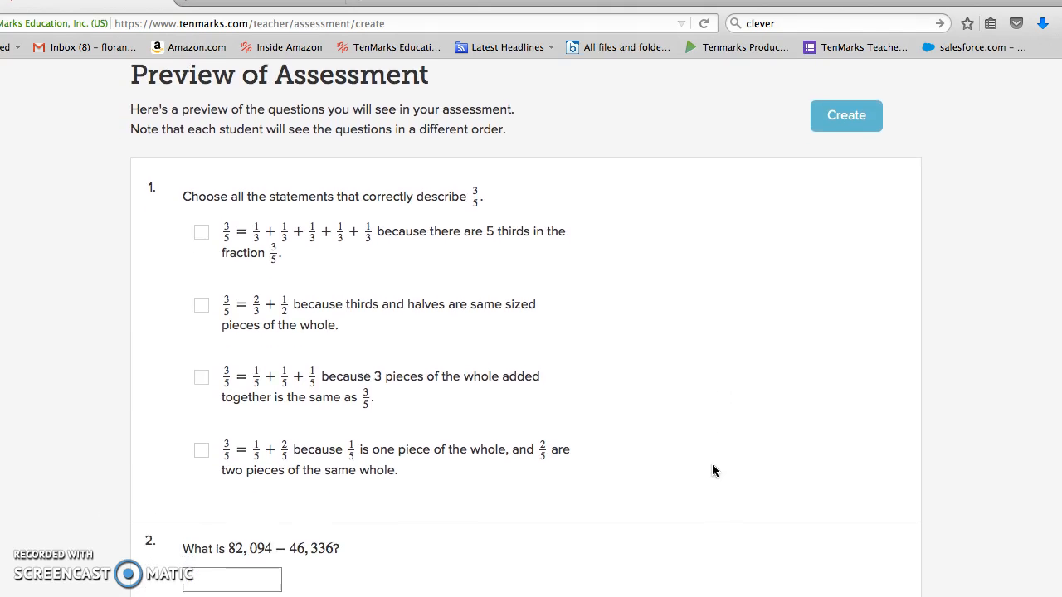
{"action": "scroll", "coordinate": [712, 465], "scroll_direction": "down", "scroll_amount": 10}
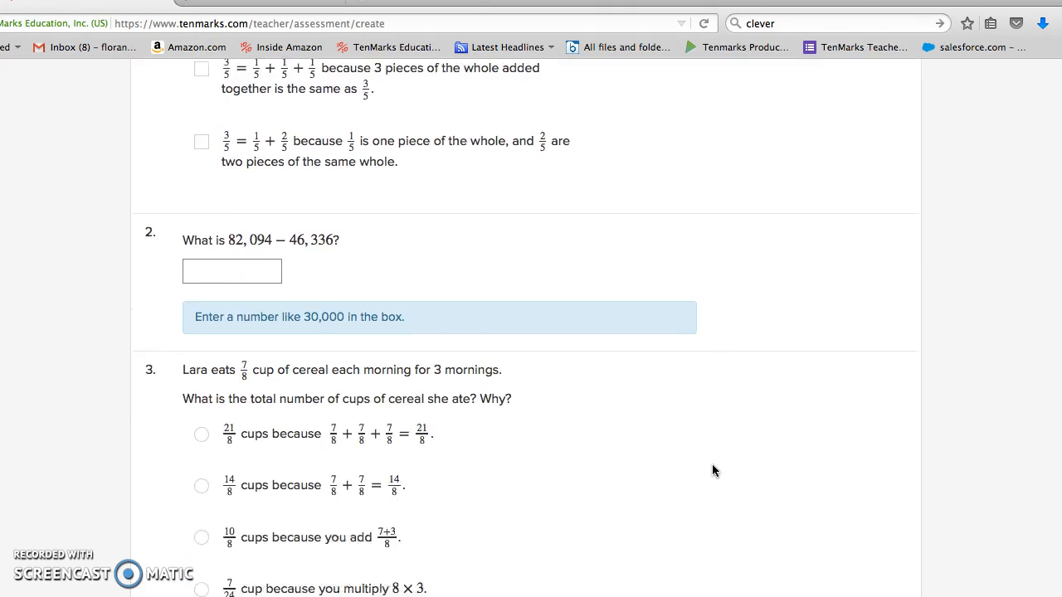
{"action": "scroll", "coordinate": [712, 470], "scroll_direction": "down", "scroll_amount": 11}
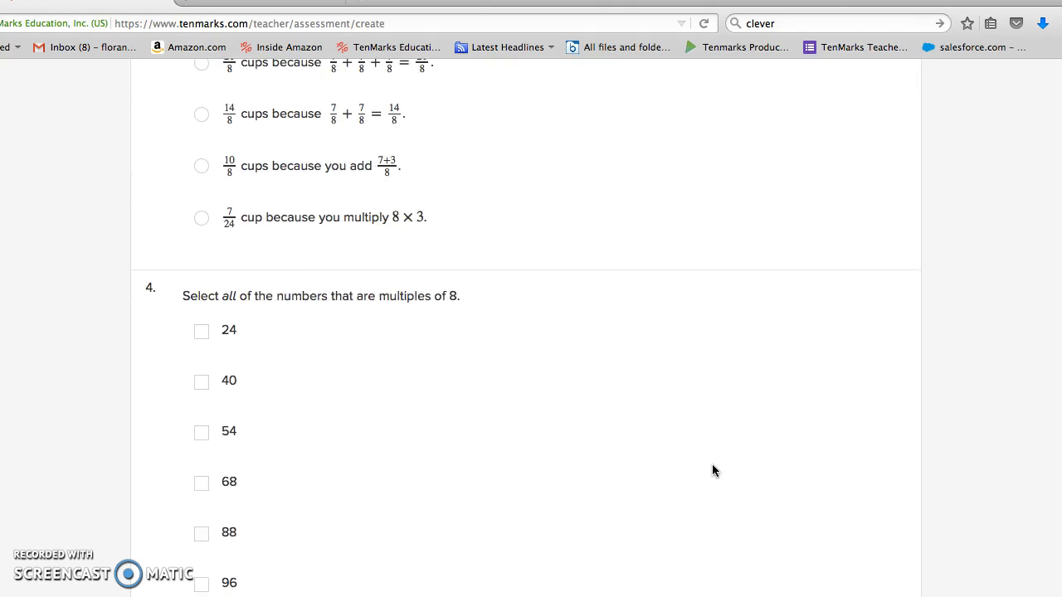
{"action": "scroll", "coordinate": [712, 471], "scroll_direction": "down", "scroll_amount": 10}
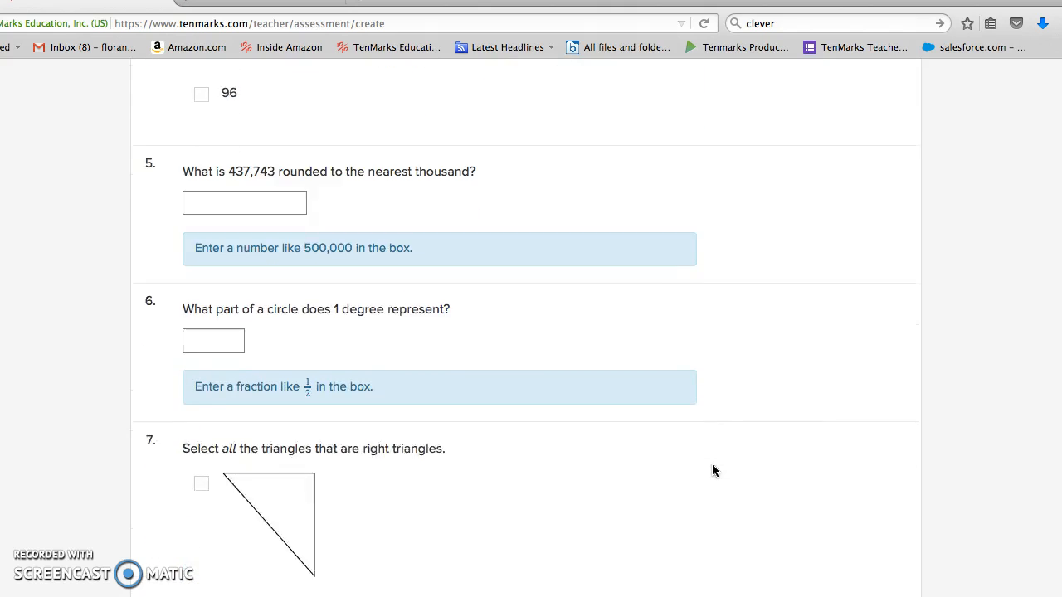
{"action": "scroll", "coordinate": [712, 470], "scroll_direction": "down", "scroll_amount": 2}
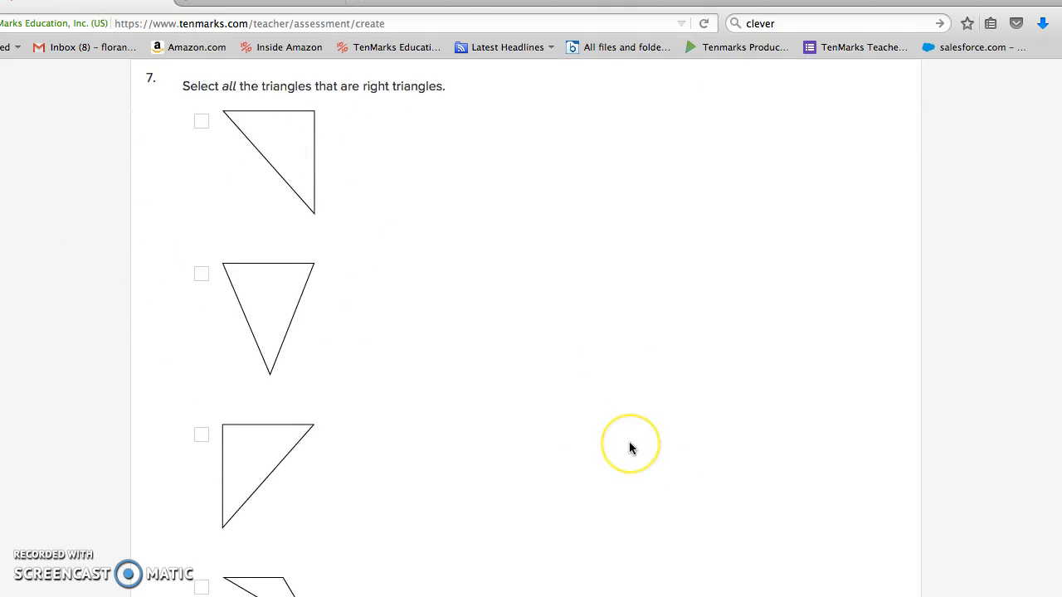
Look through the remaining previewed assessment questions, from question 8 to question 35.
{"action": "scroll", "coordinate": [629, 443], "scroll_direction": "down", "scroll_amount": 15}
{"action": "scroll", "coordinate": [629, 448], "scroll_direction": "down", "scroll_amount": 17}
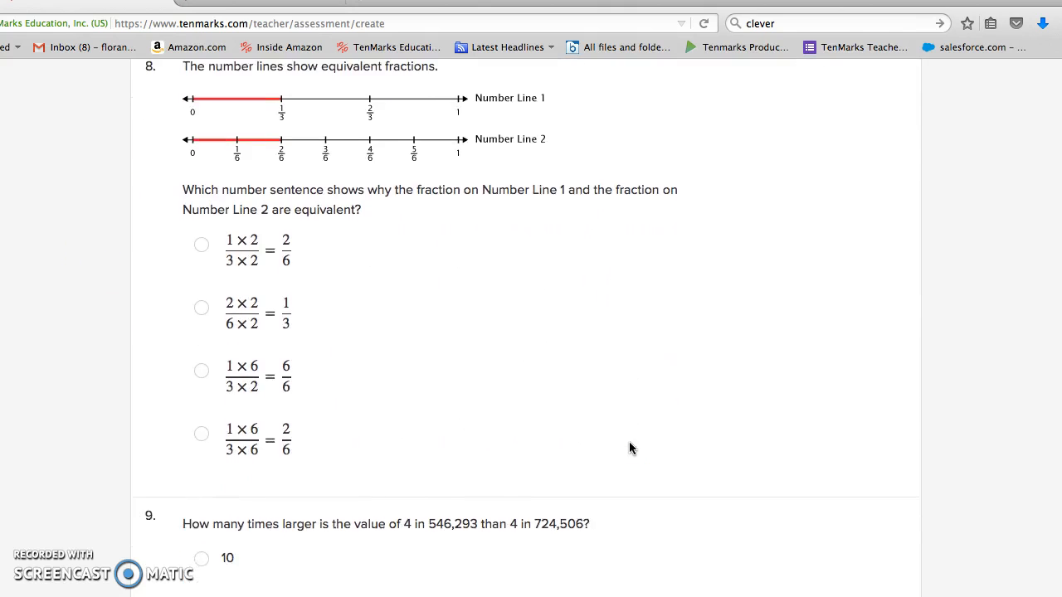
{"action": "scroll", "coordinate": [629, 448], "scroll_direction": "down", "scroll_amount": 20}
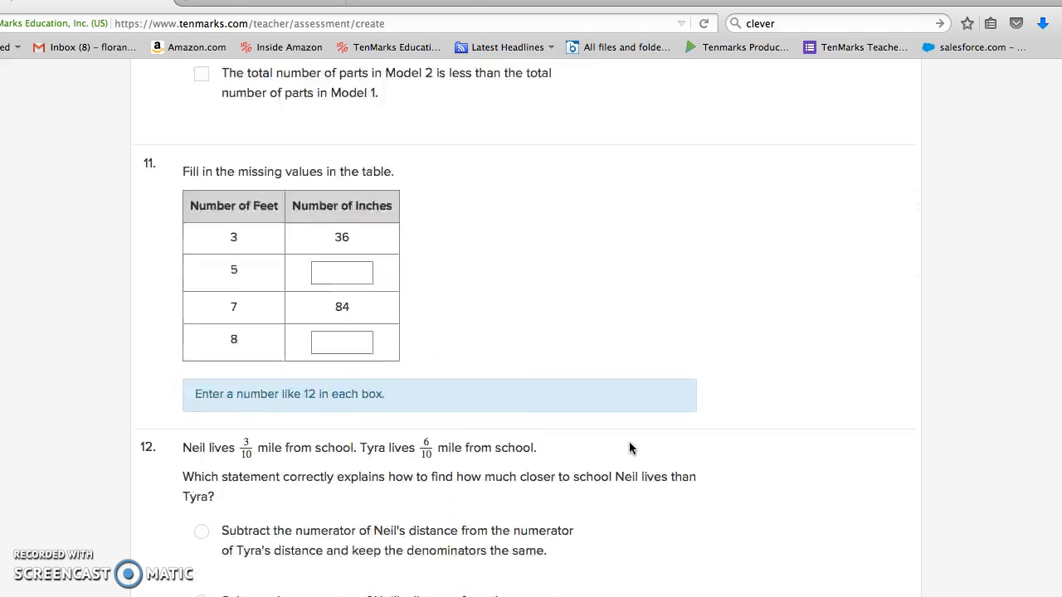
{"action": "scroll", "coordinate": [629, 448], "scroll_direction": "down", "scroll_amount": 20}
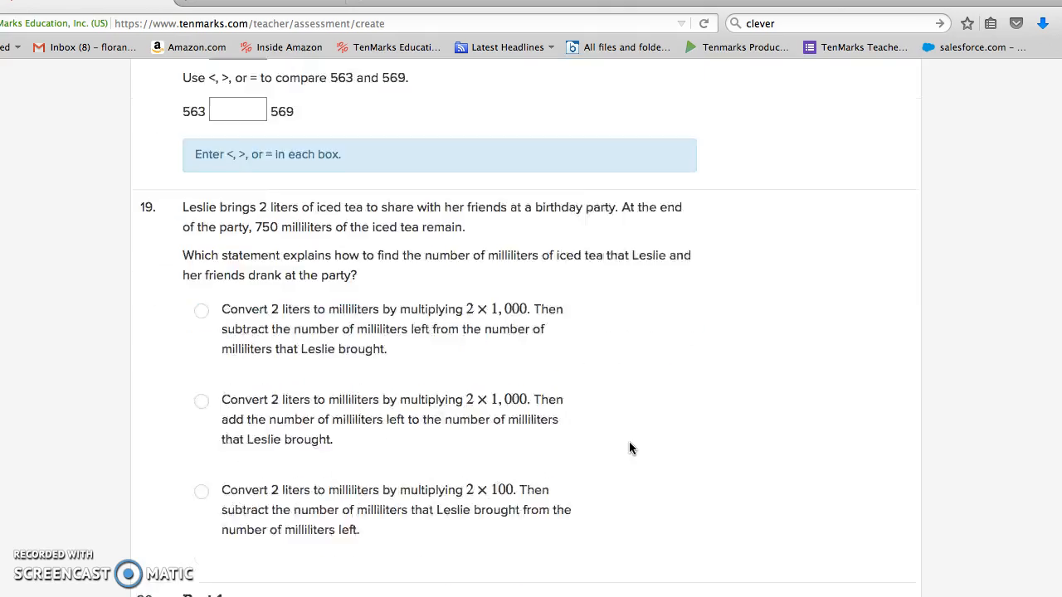
{"action": "scroll", "coordinate": [629, 448], "scroll_direction": "down", "scroll_amount": 20}
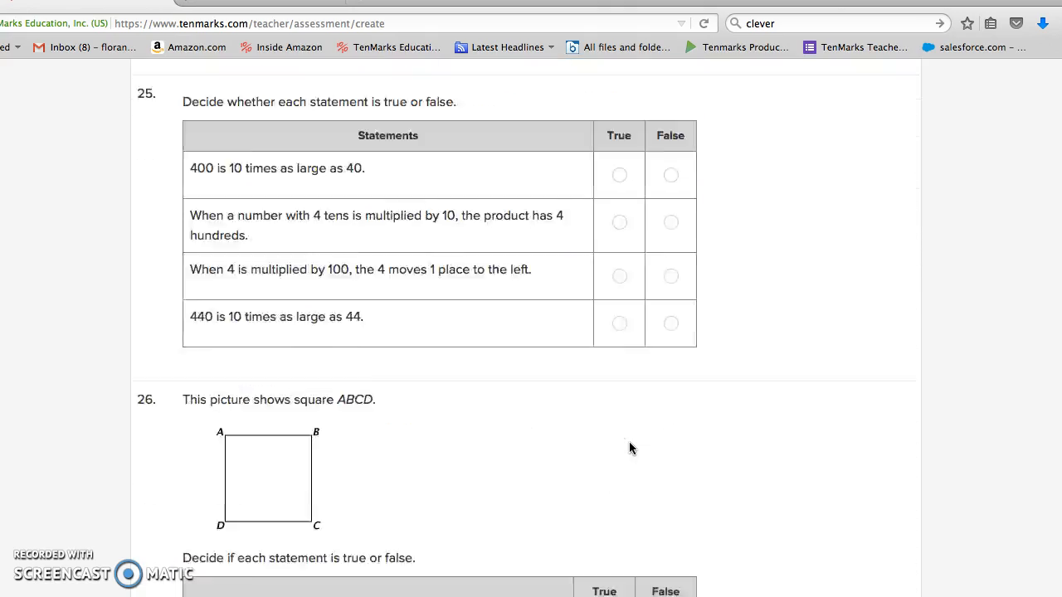
{"action": "scroll", "coordinate": [629, 448], "scroll_direction": "down", "scroll_amount": 20}
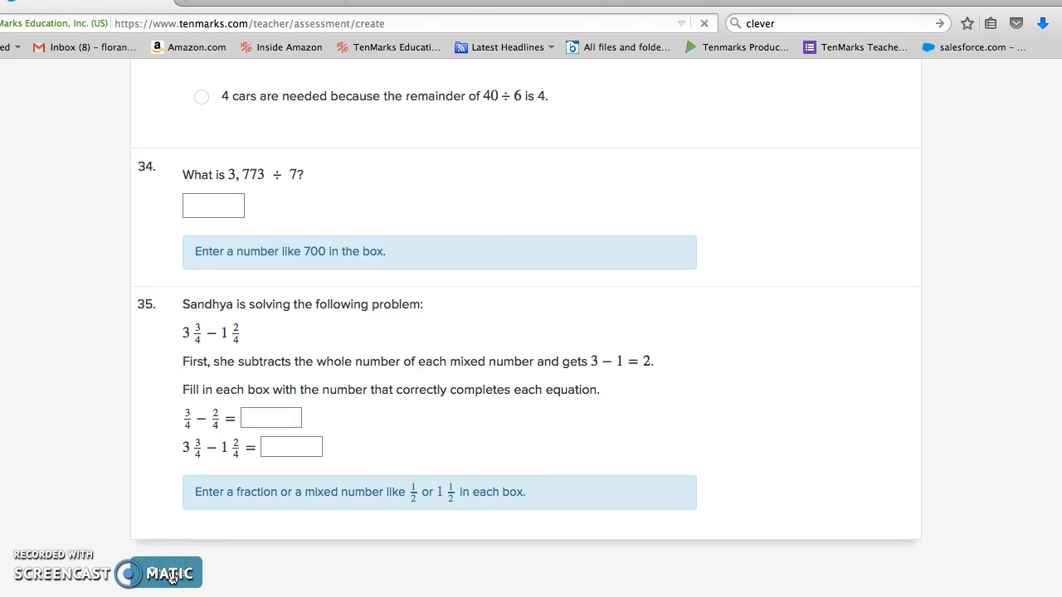
Create the Grade 4 assessment and view the list of assessments.
{"action": "left_click", "coordinate": [179, 558]}
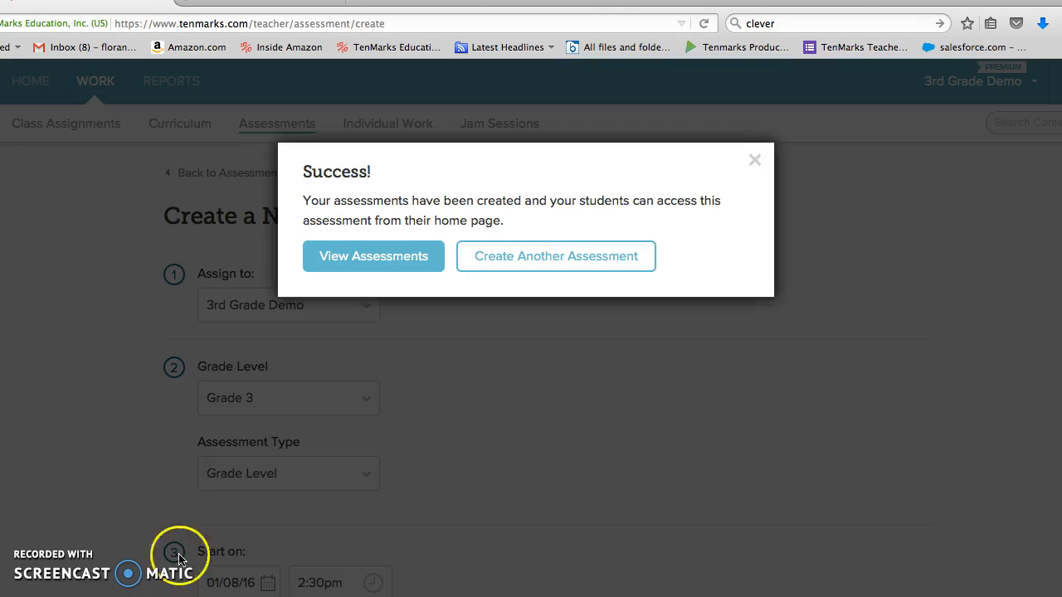
{"action": "left_click", "coordinate": [396, 262]}
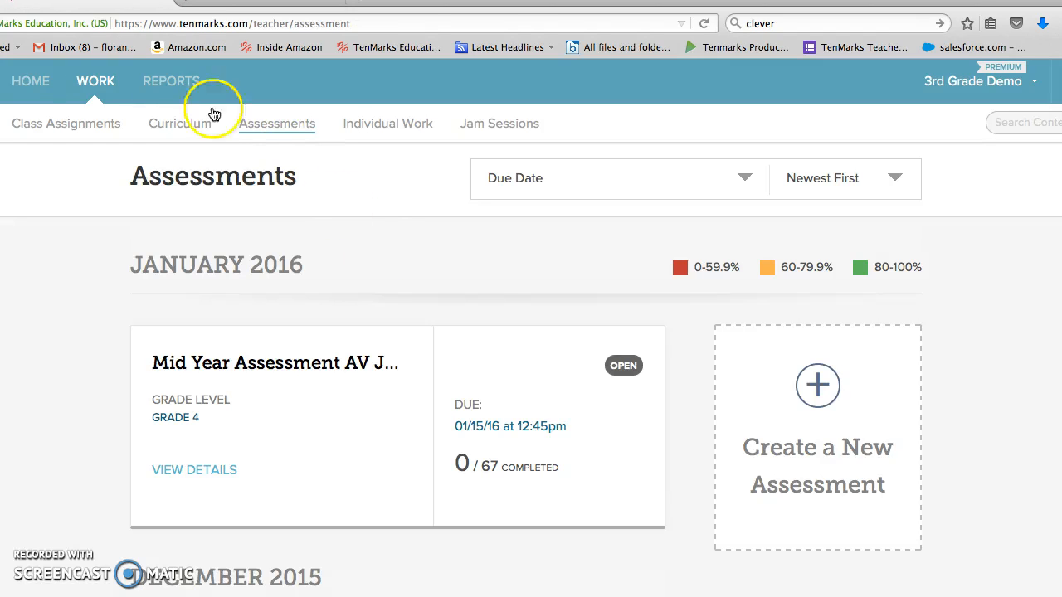
Download the 3rd Grade Demo class roster and open 3rd_Grade_Demo_Roster.pdf with Preview.
{"action": "left_click", "coordinate": [37, 87]}
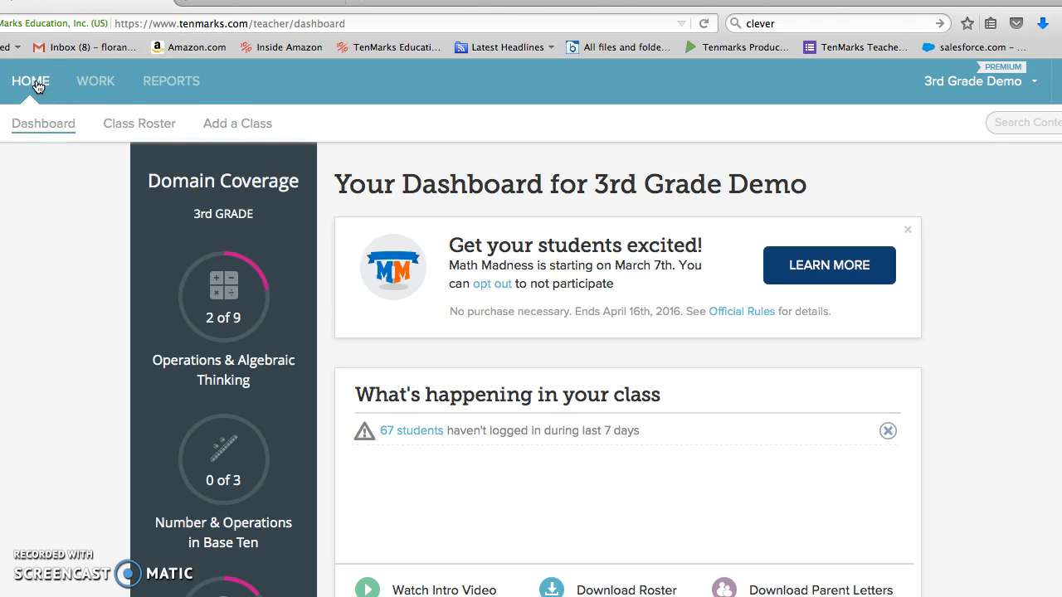
{"action": "left_click", "coordinate": [138, 124]}
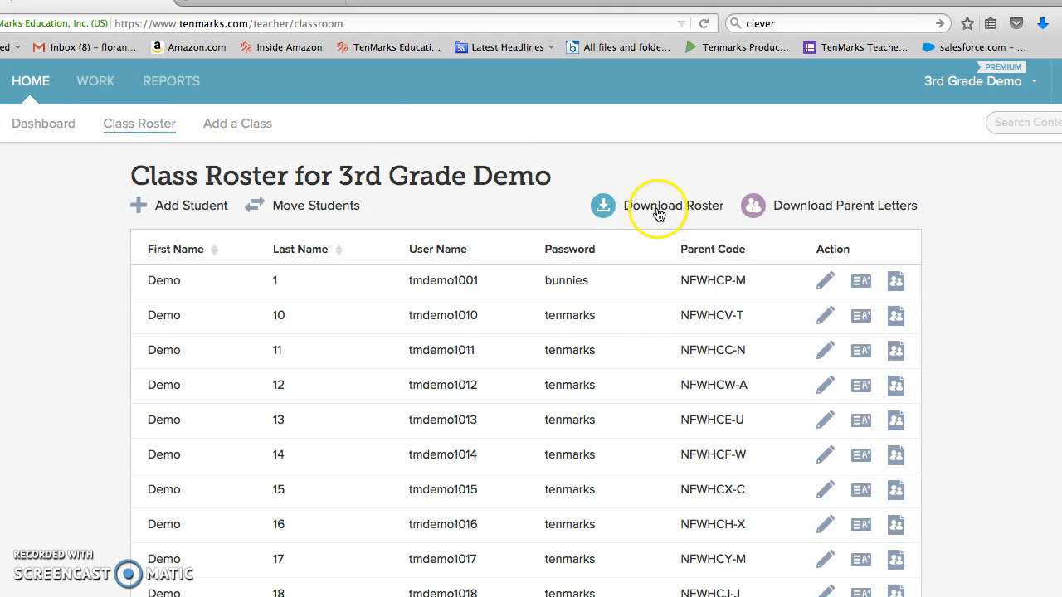
{"action": "left_click", "coordinate": [668, 215]}
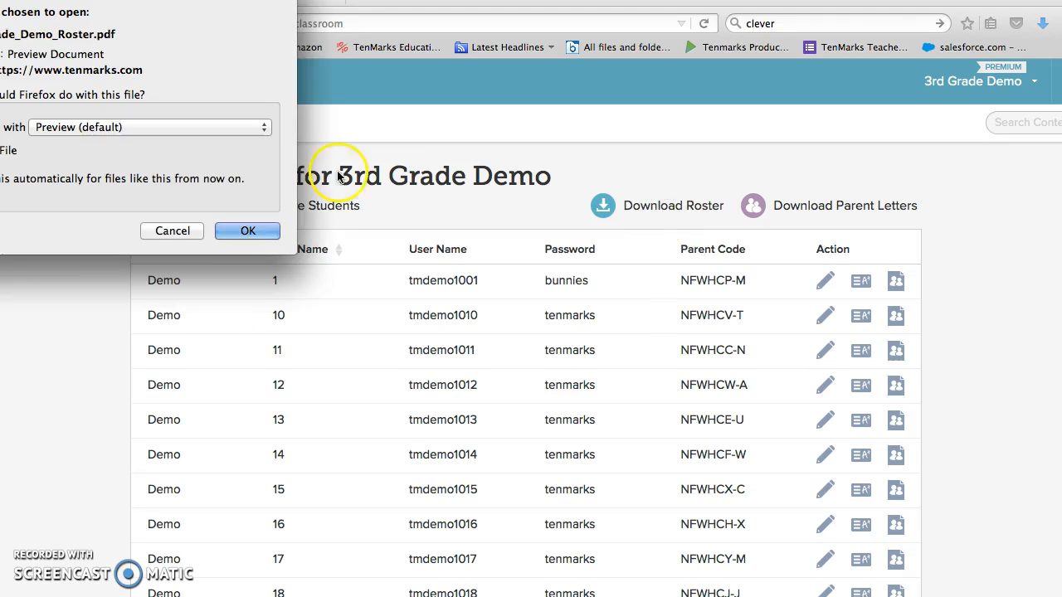
{"action": "left_click_drag", "start_coordinate": [227, 0], "coordinate": [341, 17]}
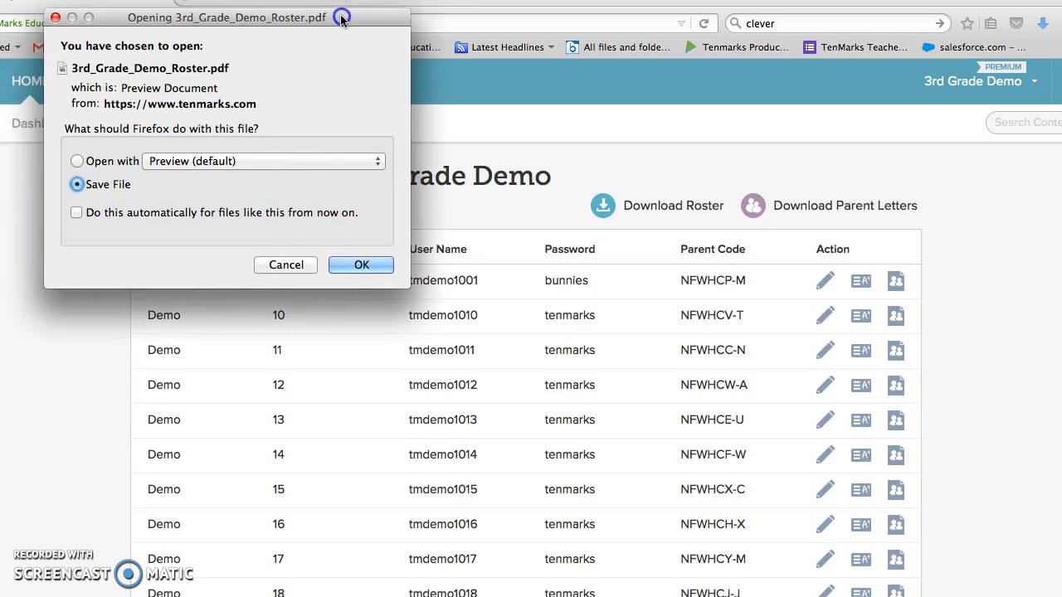
{"action": "left_click", "coordinate": [77, 161]}
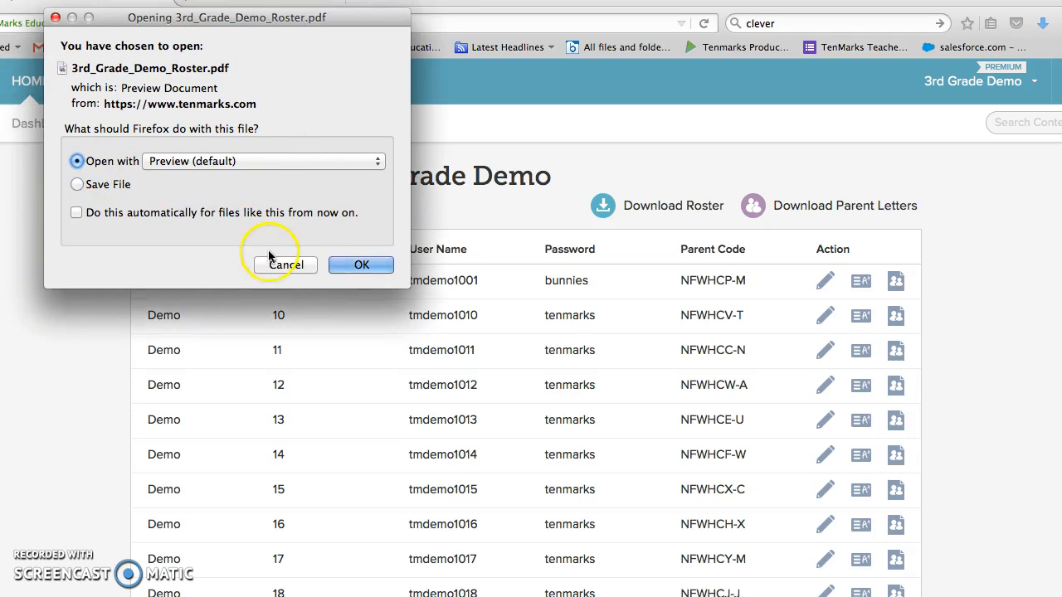
{"action": "left_click", "coordinate": [369, 272]}
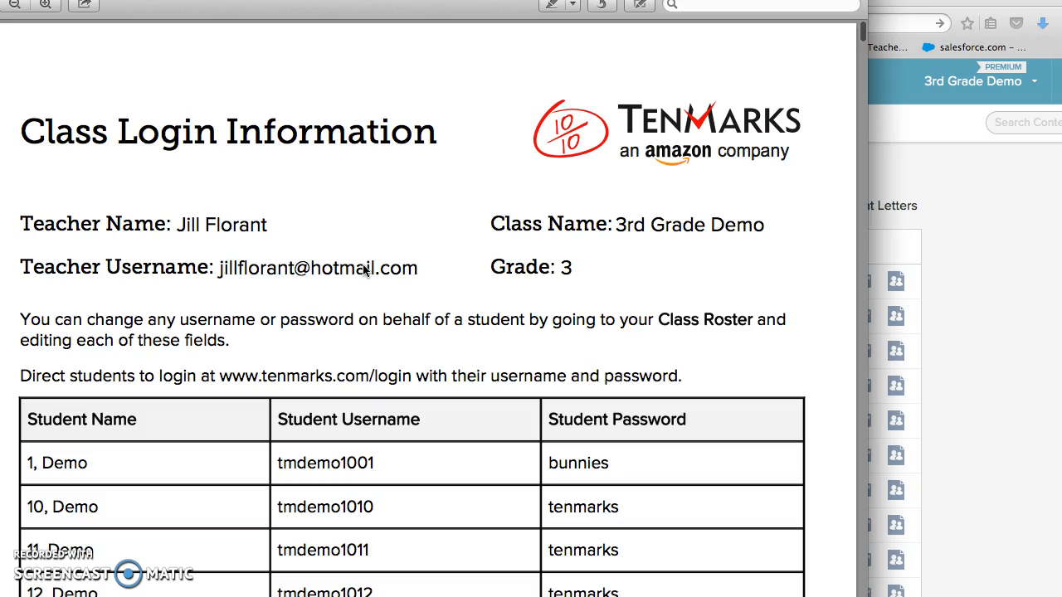
Examine the roster's student login table and printable login cards, and highlight the first student's username.
{"action": "left_click", "coordinate": [448, 364]}
{"action": "scroll", "coordinate": [446, 368], "scroll_direction": "down", "scroll_amount": 5}
{"action": "scroll", "coordinate": [446, 366], "scroll_direction": "down", "scroll_amount": 1}
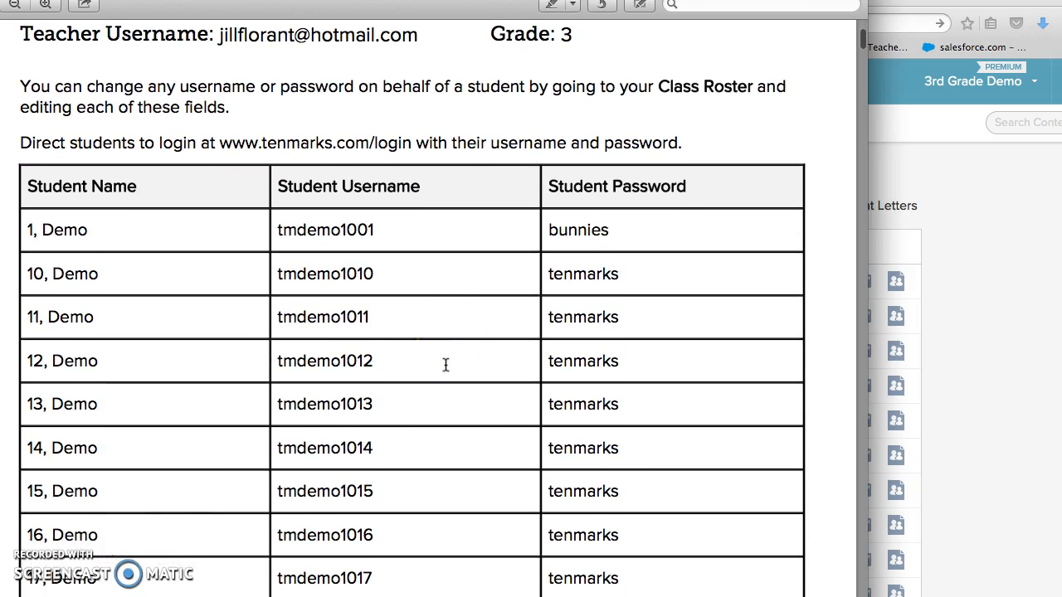
{"action": "scroll", "coordinate": [446, 365], "scroll_direction": "down", "scroll_amount": 15}
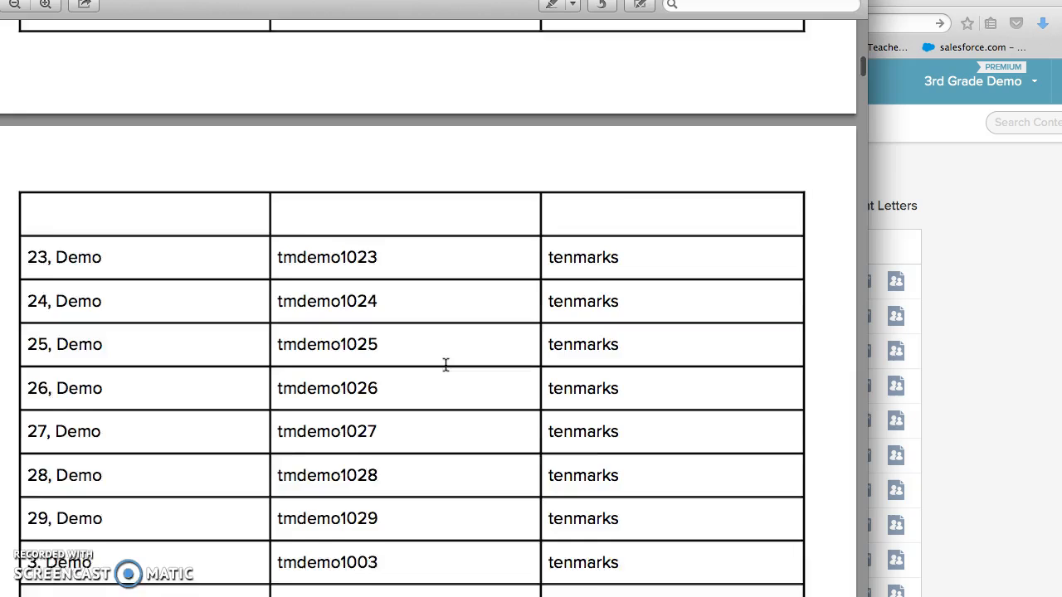
{"action": "scroll", "coordinate": [445, 365], "scroll_direction": "down", "scroll_amount": 20}
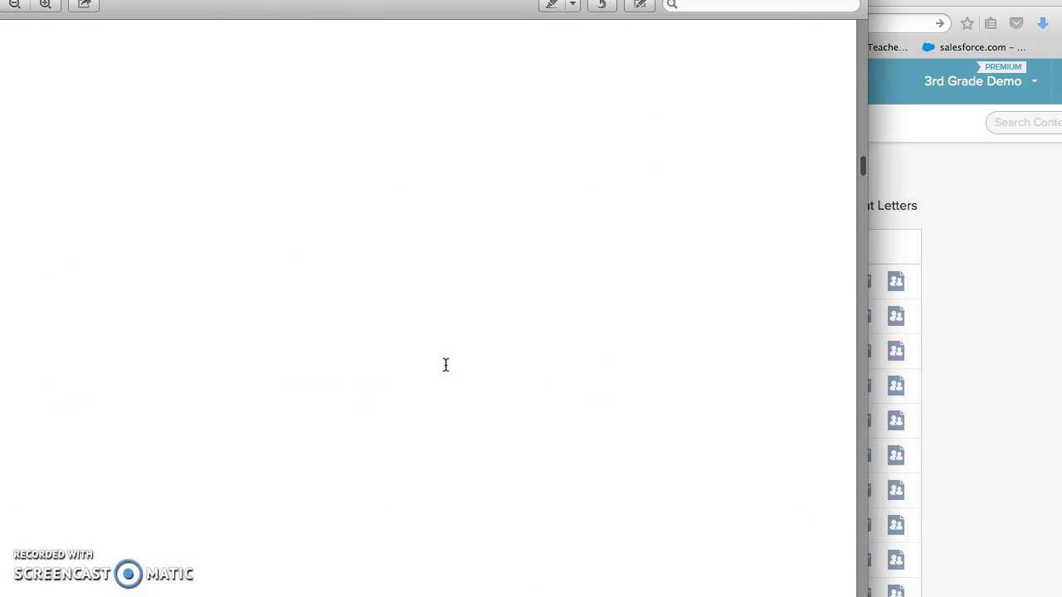
{"action": "scroll", "coordinate": [446, 365], "scroll_direction": "up", "scroll_amount": 1}
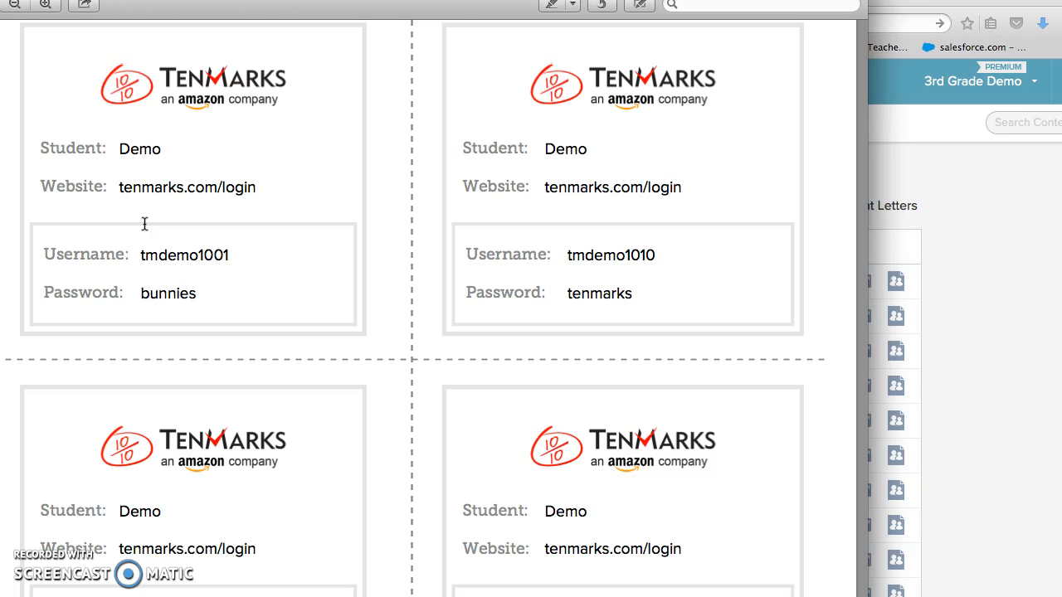
{"action": "left_click_drag", "start_coordinate": [231, 256], "coordinate": [141, 257]}
Switch back to TenMarks in Firefox and log out of the teacher account.
{"action": "left_click", "coordinate": [1001, 297]}
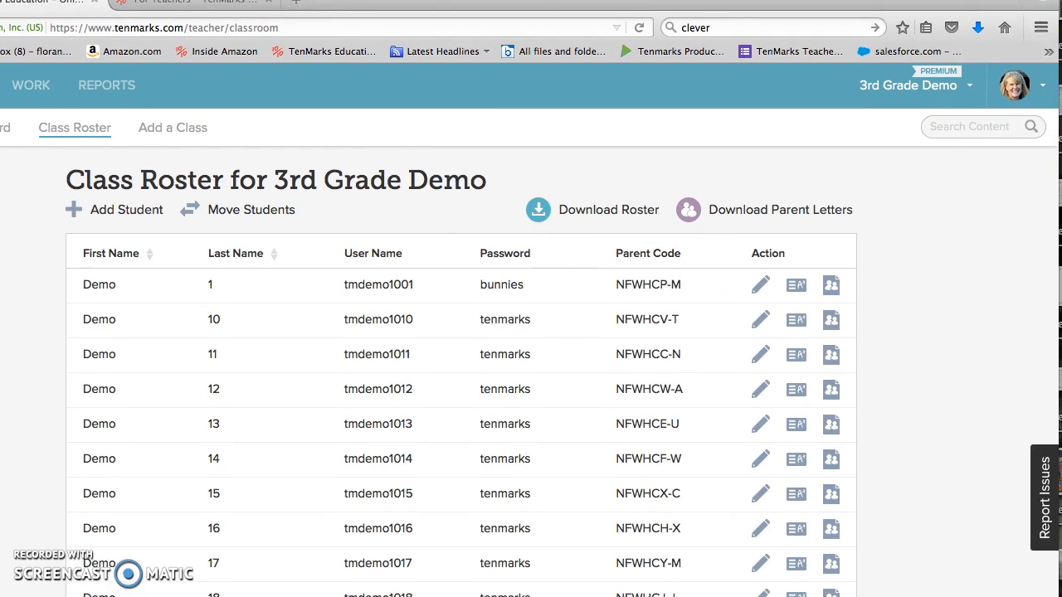
{"action": "left_click", "coordinate": [1041, 92]}
{"action": "left_click", "coordinate": [908, 363]}
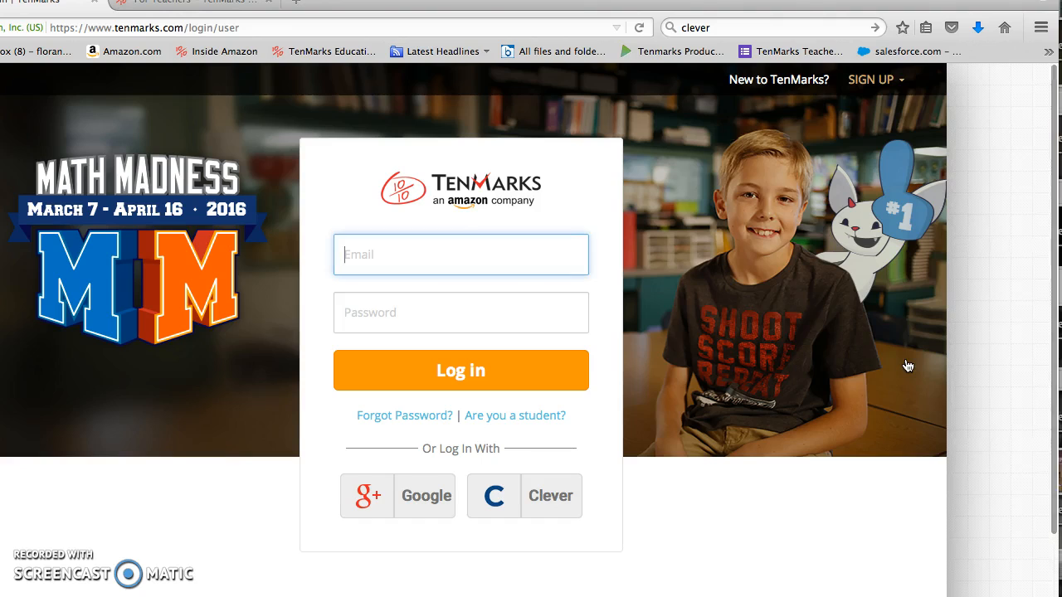
Log in as the first demo student with the student's username and password, entering the 3rd Grade Demo class.
{"action": "left_click", "coordinate": [429, 260]}
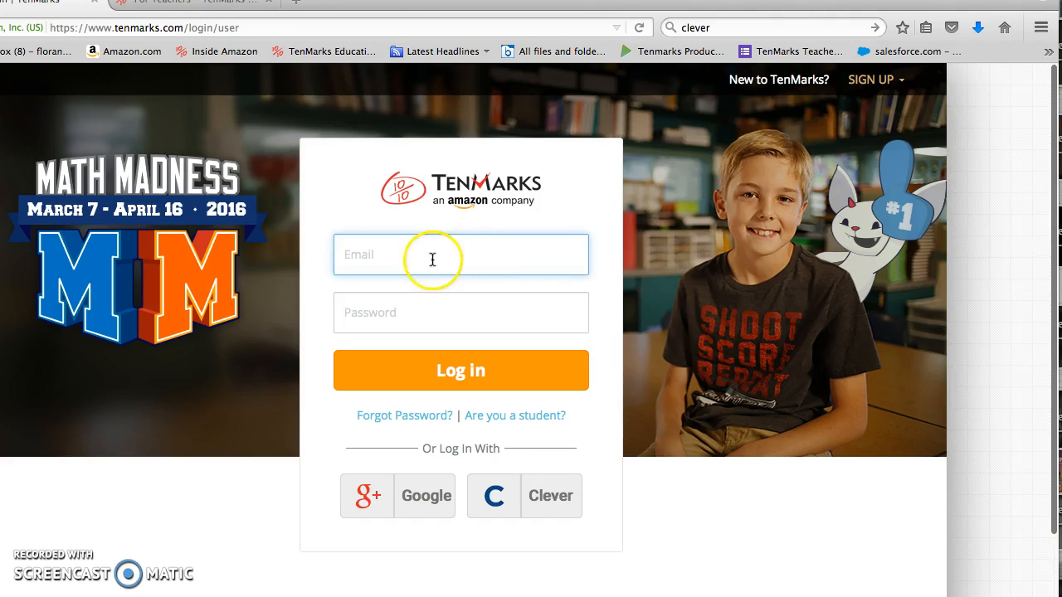
{"action": "left_click", "coordinate": [385, 260]}
{"action": "type", "text": "tmdemo1001"}
{"action": "left_click", "coordinate": [377, 319]}
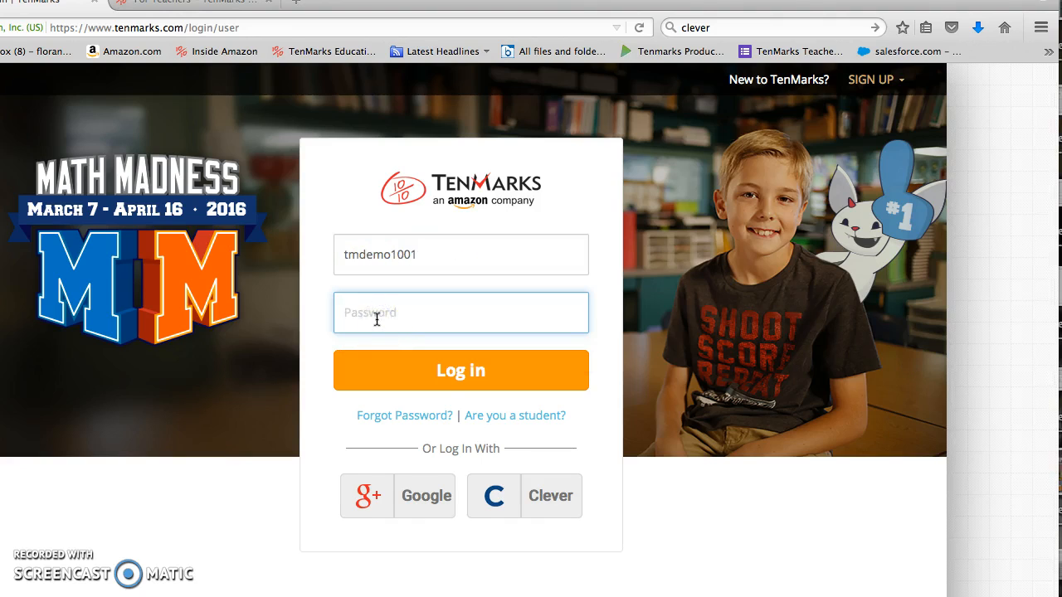
{"action": "key", "text": "Return"}
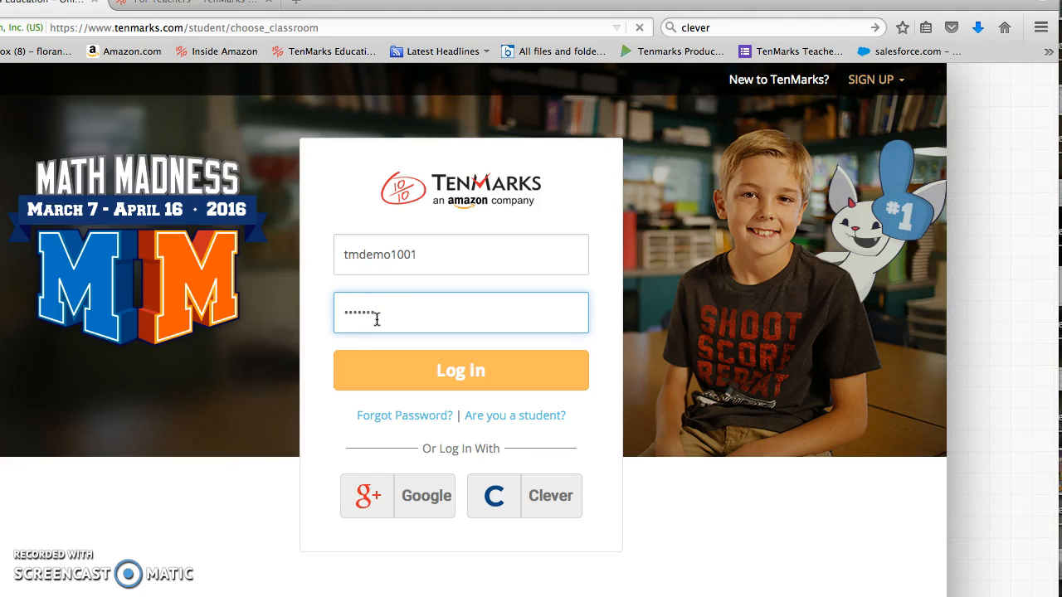
{"action": "left_click", "coordinate": [409, 322]}
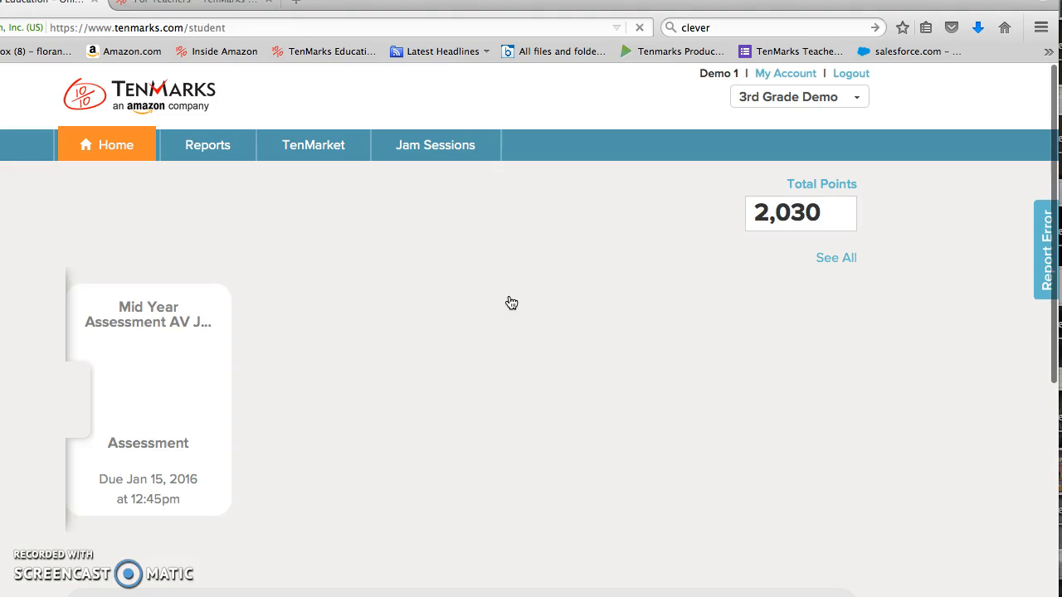
Start the Mid Year Assessment from the student's class work and answer question 1 with 378400.
{"action": "mouse_move", "coordinate": [228, 367]}
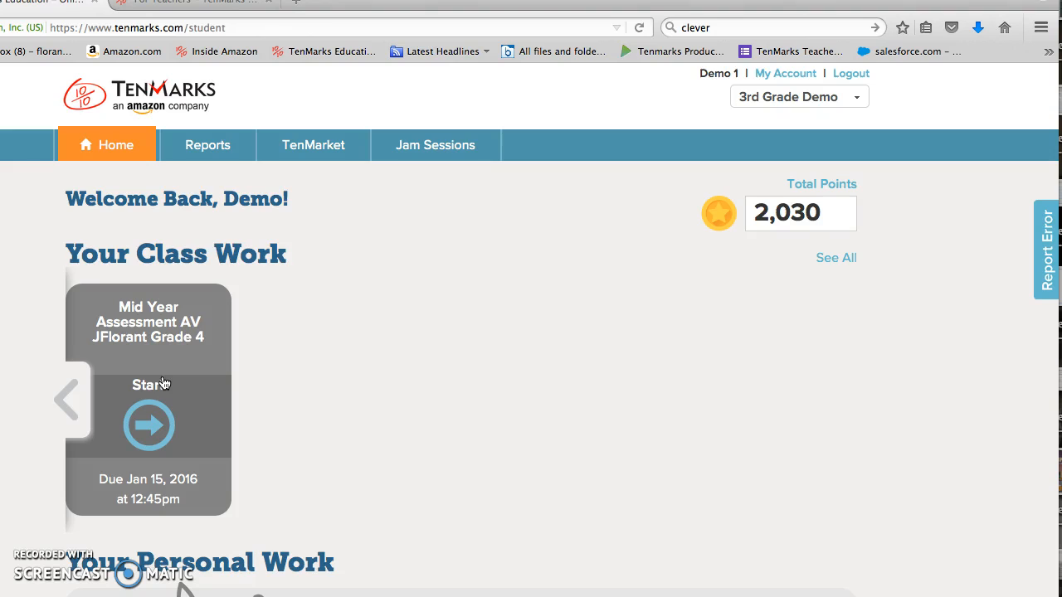
{"action": "left_click", "coordinate": [163, 383]}
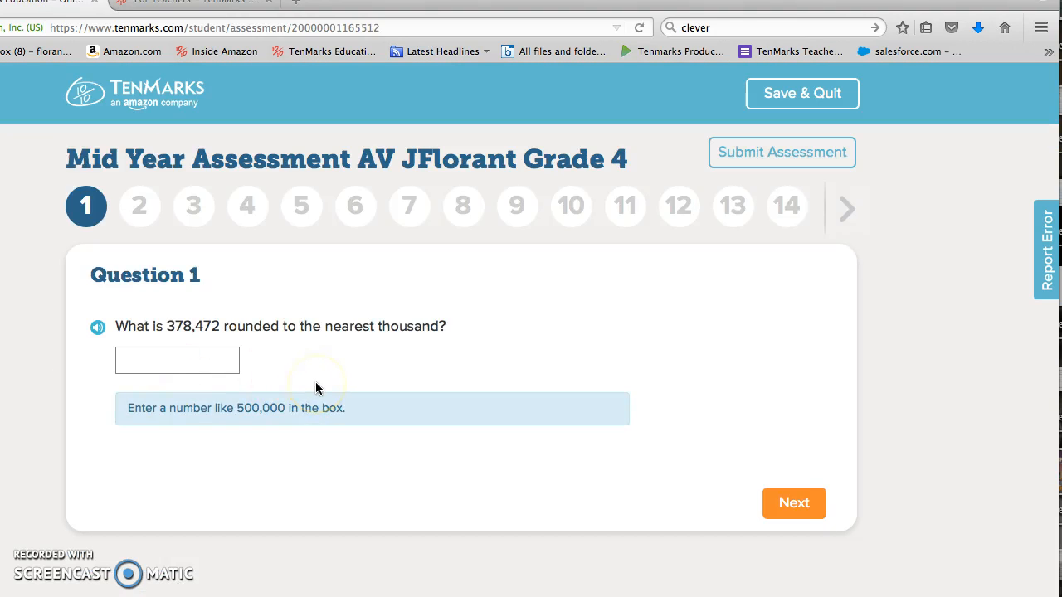
{"action": "left_click", "coordinate": [197, 359]}
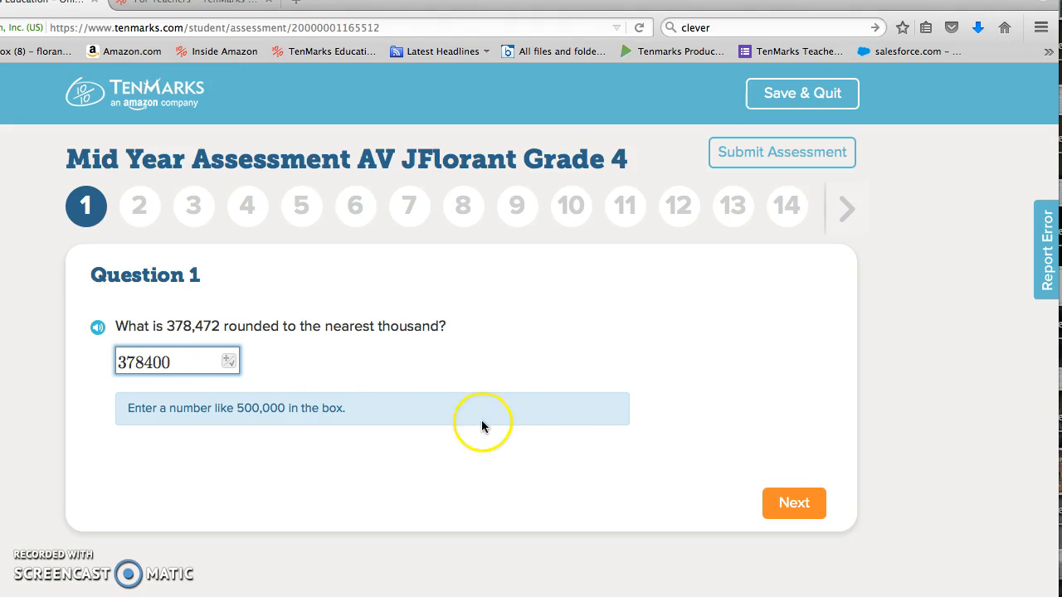
{"action": "left_click", "coordinate": [782, 504]}
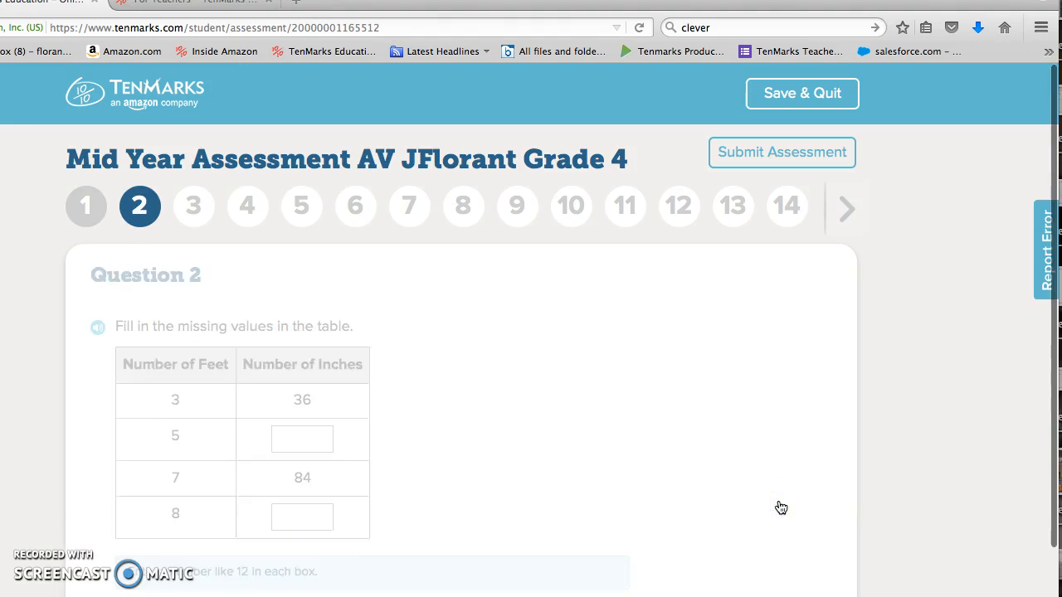
In question 2, enter the fraction 1/2 as the inches for 8 feet using the math symbol pad, and continue to question 3.
{"action": "scroll", "coordinate": [647, 463], "scroll_direction": "down", "scroll_amount": 2}
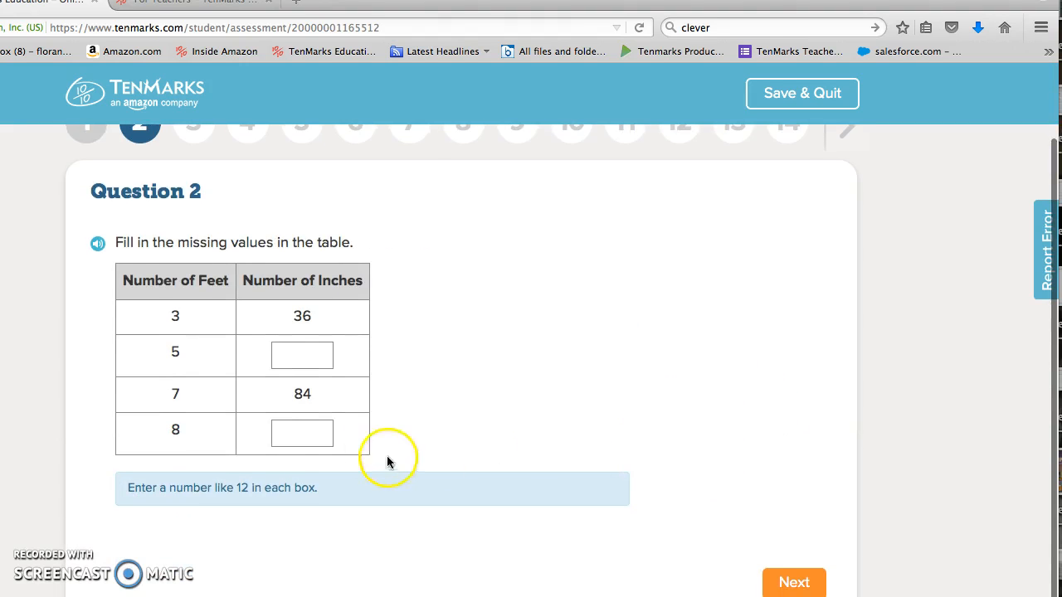
{"action": "left_click", "coordinate": [300, 432]}
{"action": "left_click", "coordinate": [323, 437]}
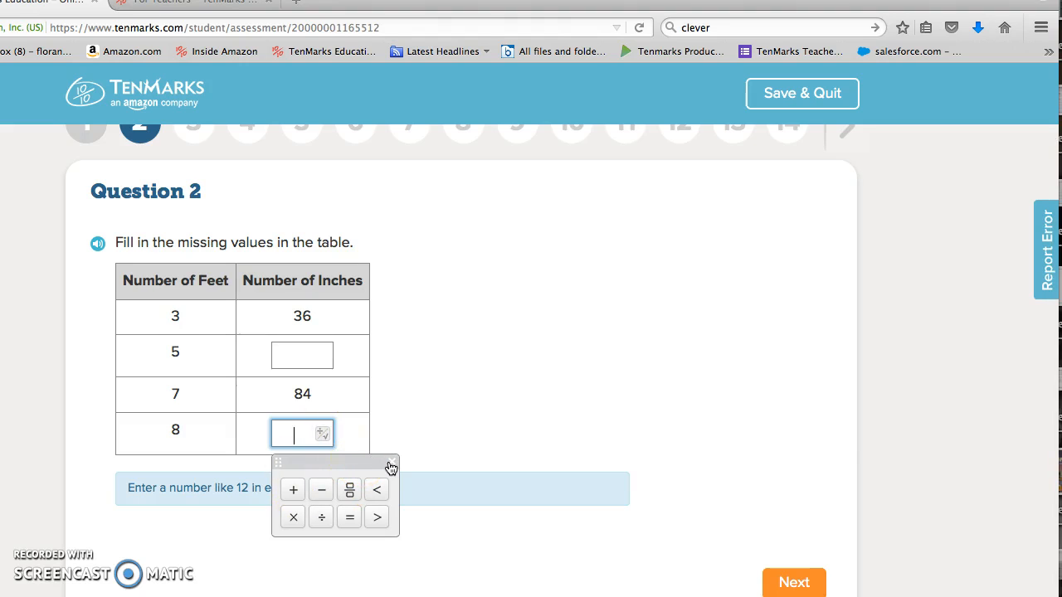
{"action": "left_click", "coordinate": [349, 489]}
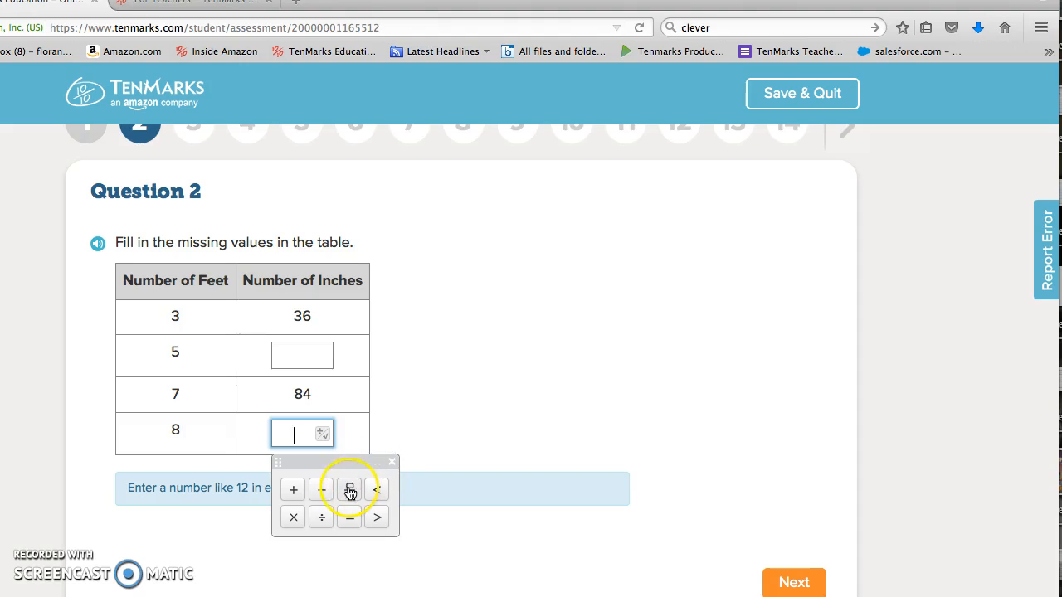
{"action": "left_click", "coordinate": [301, 447]}
{"action": "type", "text": "1"}
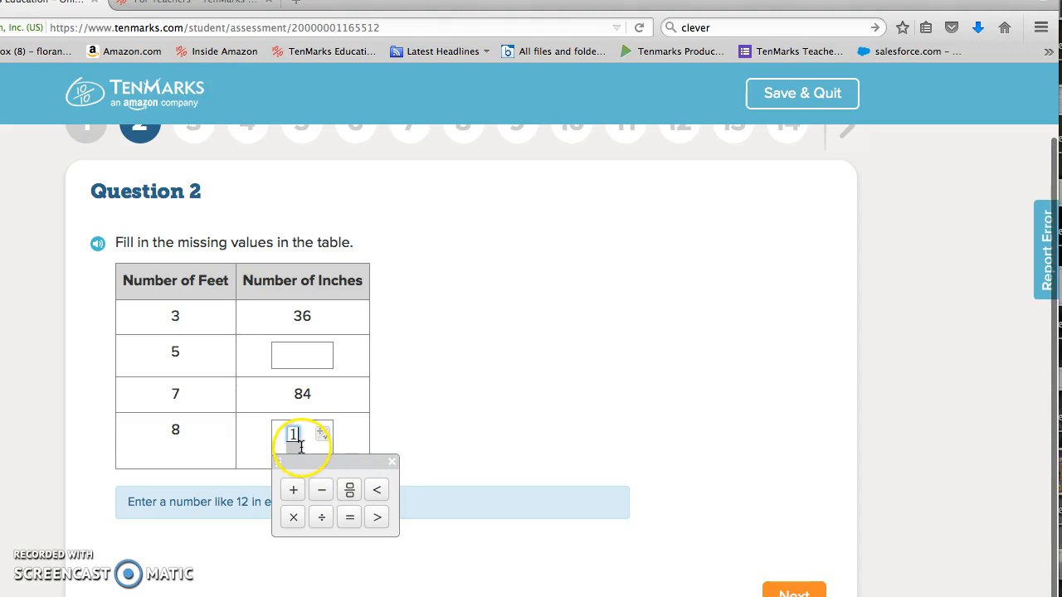
{"action": "left_click", "coordinate": [294, 449]}
{"action": "type", "text": "2"}
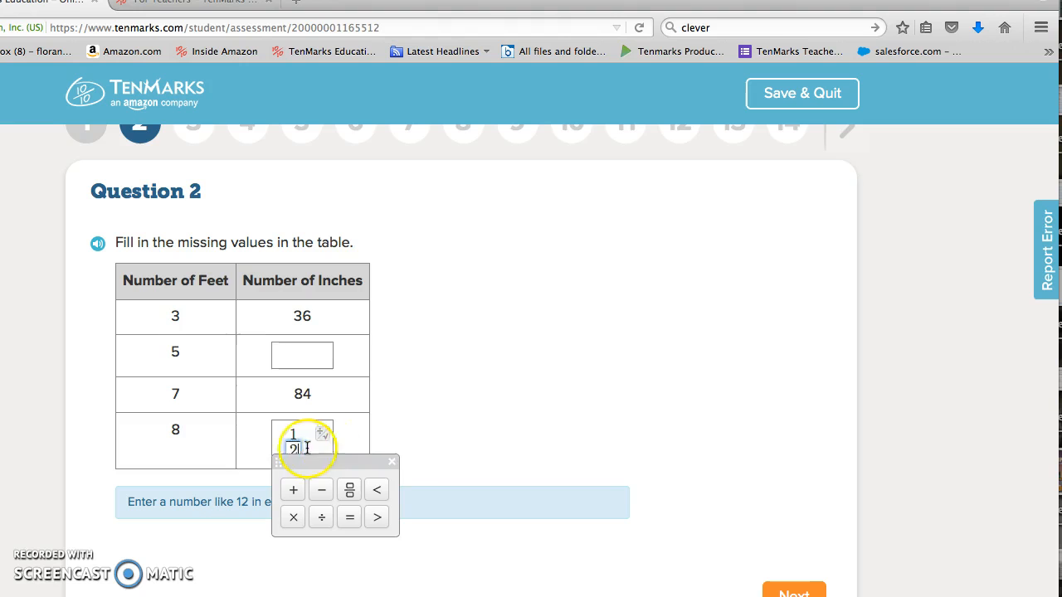
{"action": "left_click", "coordinate": [391, 462]}
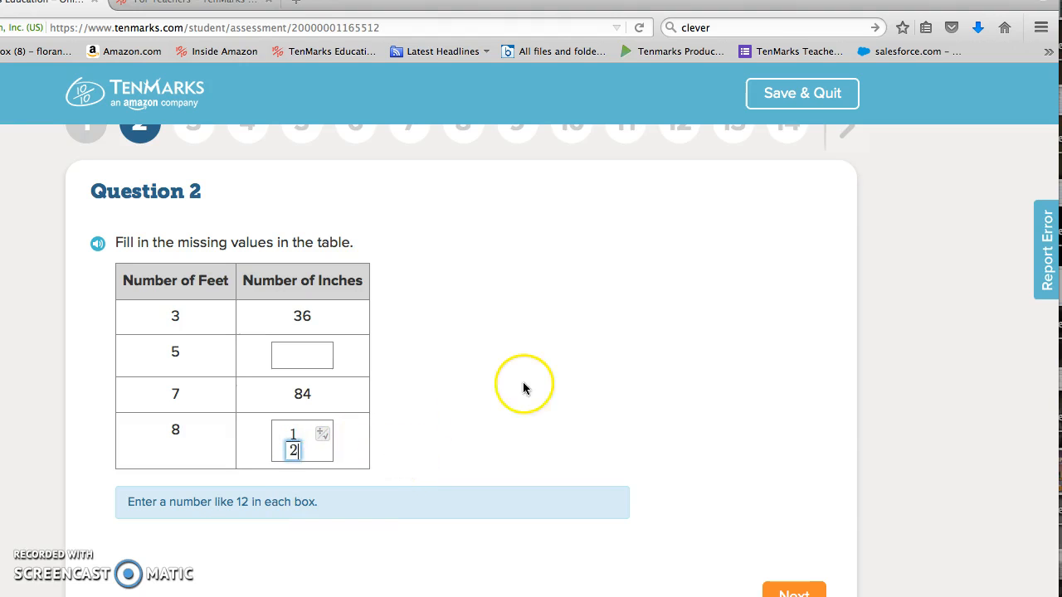
{"action": "left_click", "coordinate": [777, 590]}
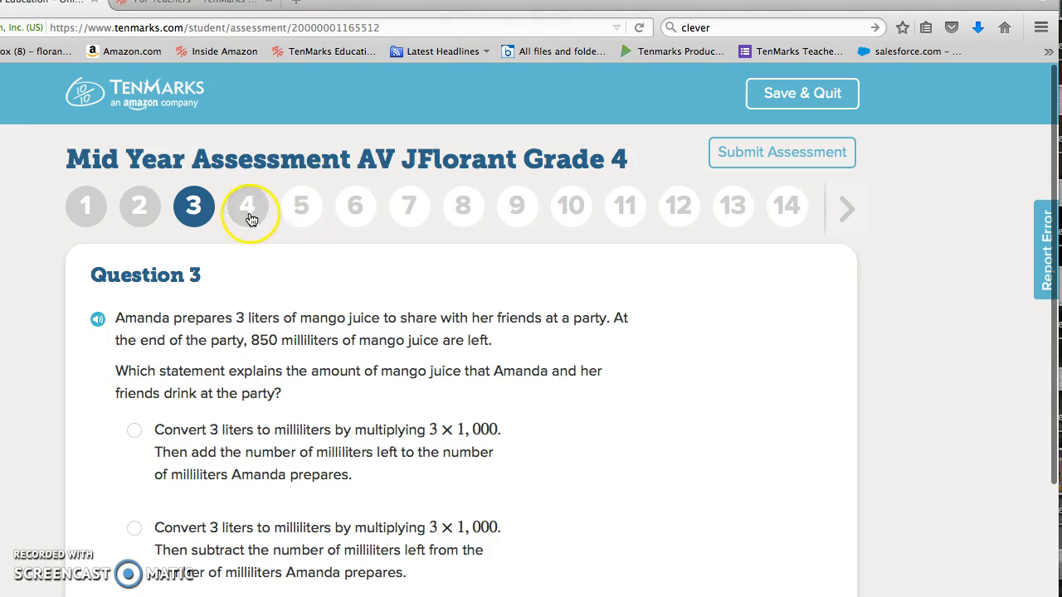
Skip questions 3 and 4 without answering and go to question 5.
{"action": "left_click", "coordinate": [251, 218]}
{"action": "left_click", "coordinate": [301, 215]}
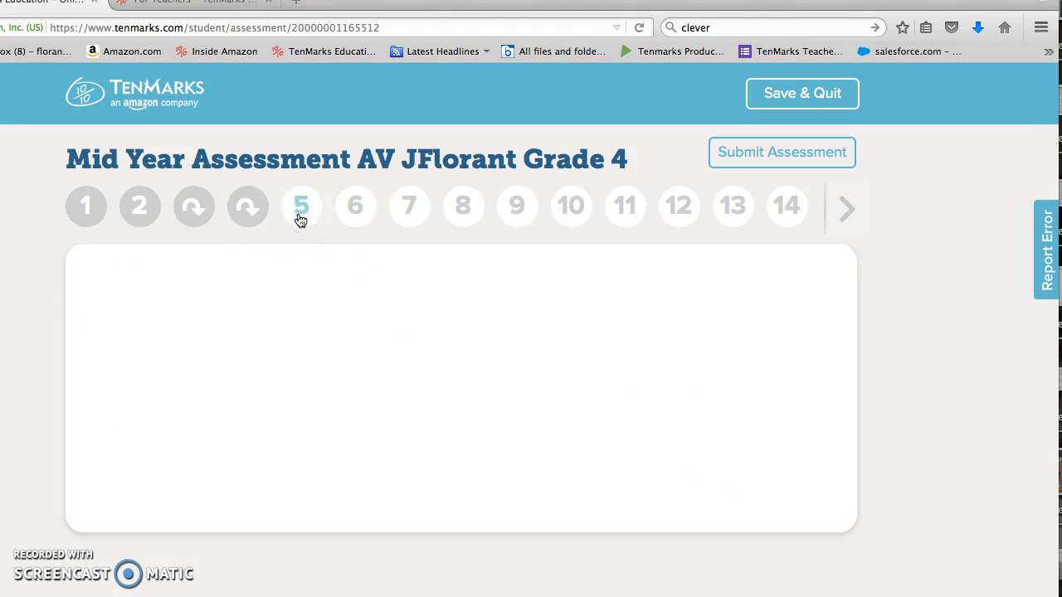
Look through the remaining question numbers and submit the Mid Year Assessment as incomplete.
{"action": "left_click", "coordinate": [844, 213]}
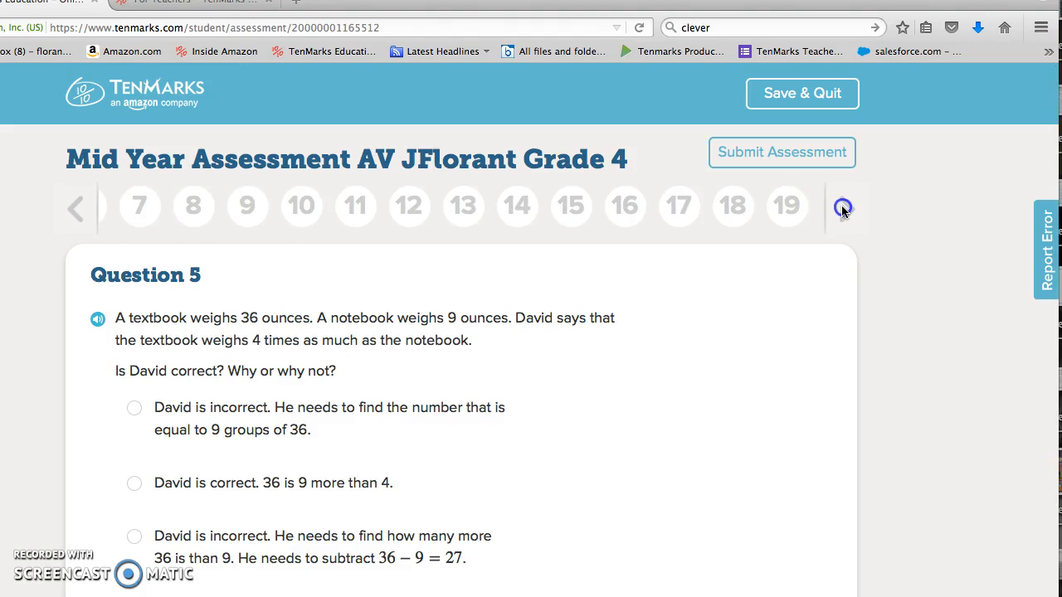
{"action": "left_click", "coordinate": [843, 210]}
{"action": "left_click", "coordinate": [808, 159]}
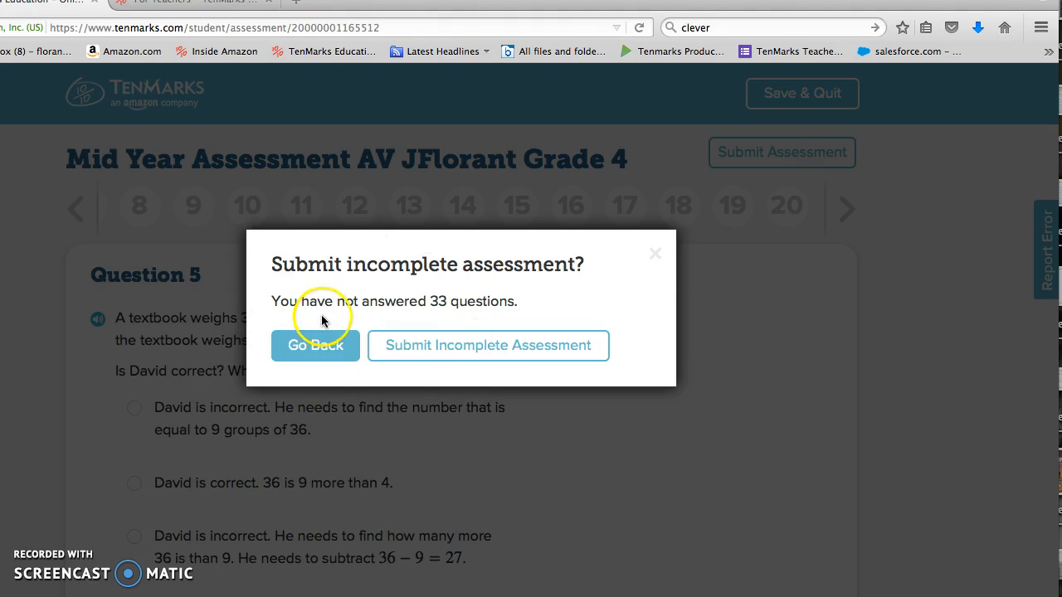
{"action": "left_click", "coordinate": [426, 352]}
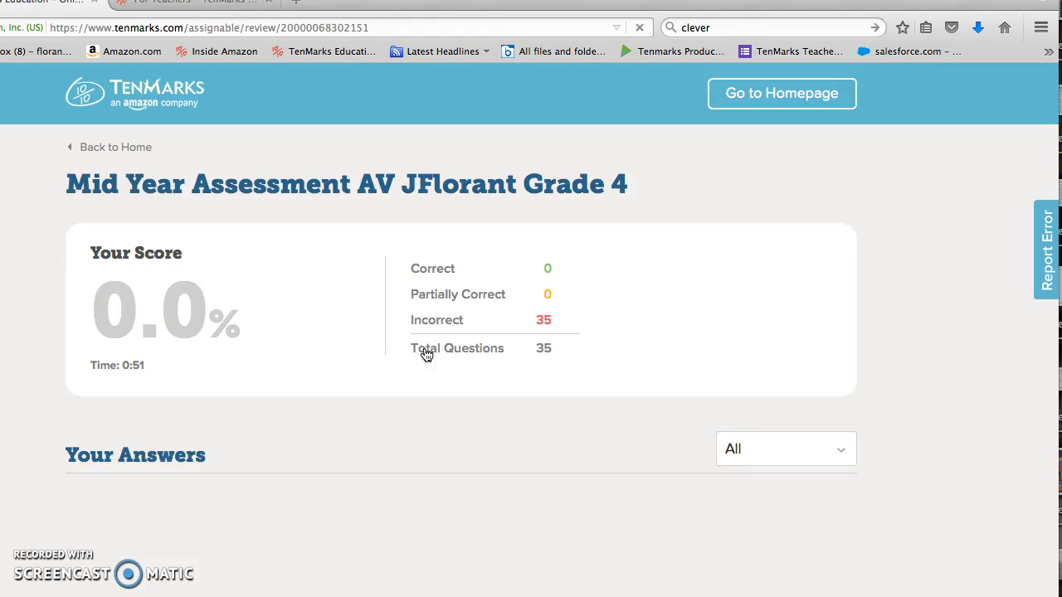
Review the student's score summary and the correct answers and explanations for questions 1 and 2.
{"action": "scroll", "coordinate": [424, 391], "scroll_direction": "down", "scroll_amount": 5}
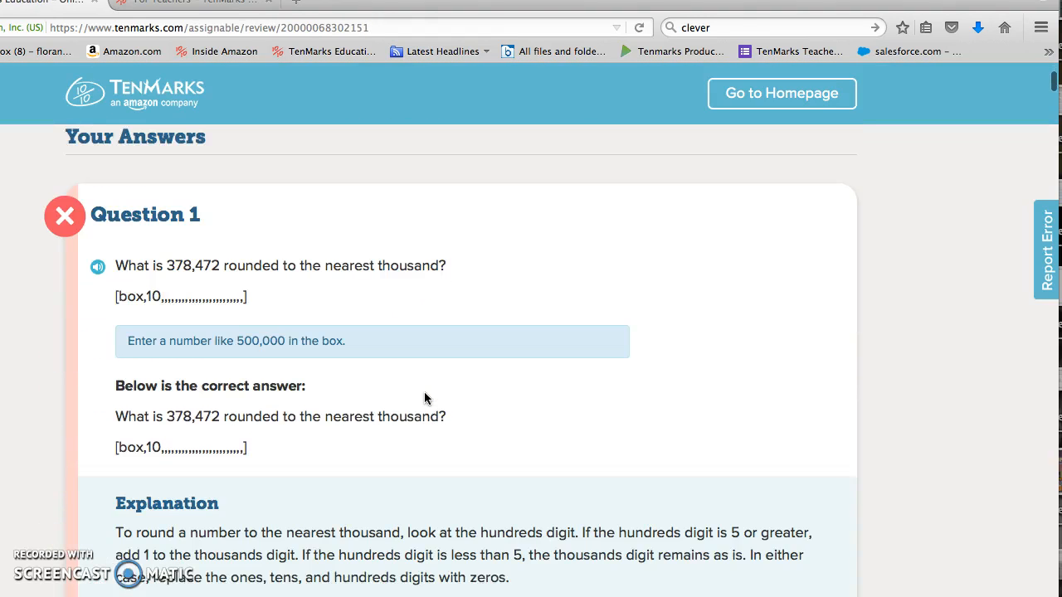
{"action": "scroll", "coordinate": [424, 398], "scroll_direction": "down", "scroll_amount": 2}
{"action": "scroll", "coordinate": [424, 398], "scroll_direction": "down", "scroll_amount": 3}
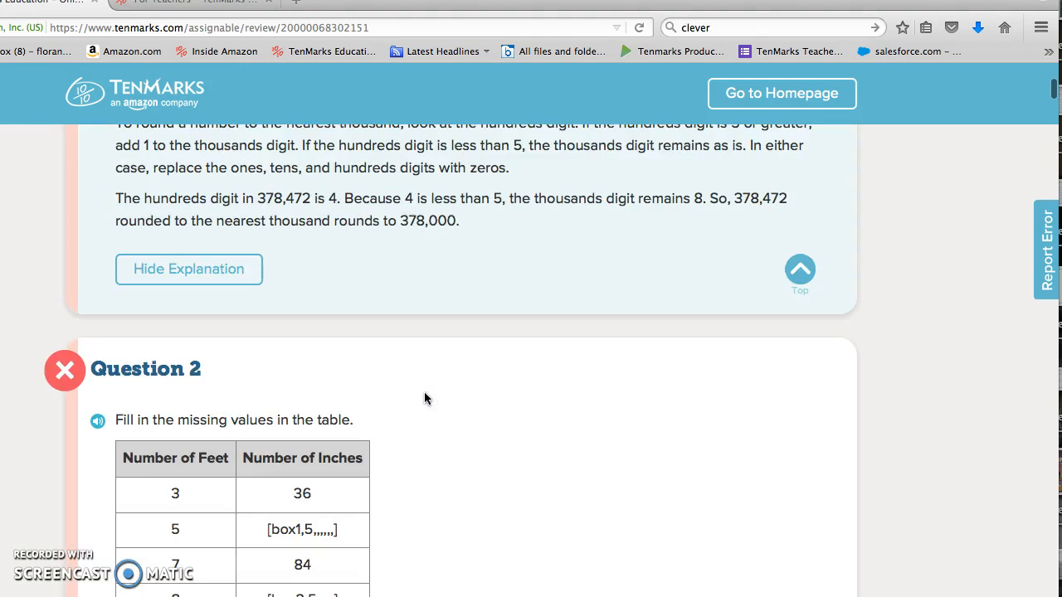
{"action": "scroll", "coordinate": [424, 398], "scroll_direction": "down", "scroll_amount": 5}
{"action": "scroll", "coordinate": [424, 398], "scroll_direction": "down", "scroll_amount": 4}
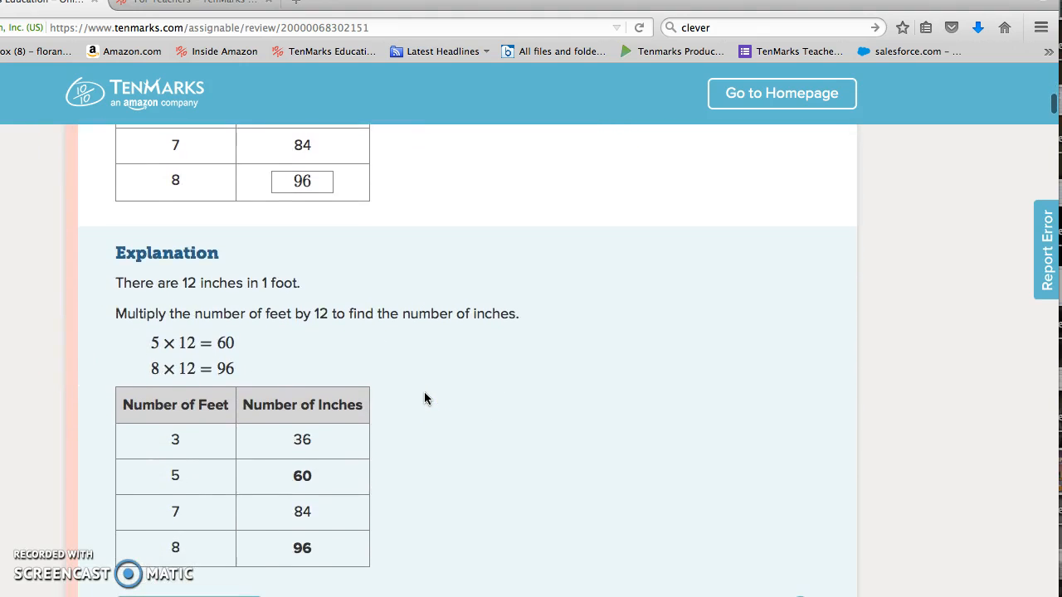
{"action": "scroll", "coordinate": [425, 398], "scroll_direction": "up", "scroll_amount": 12}
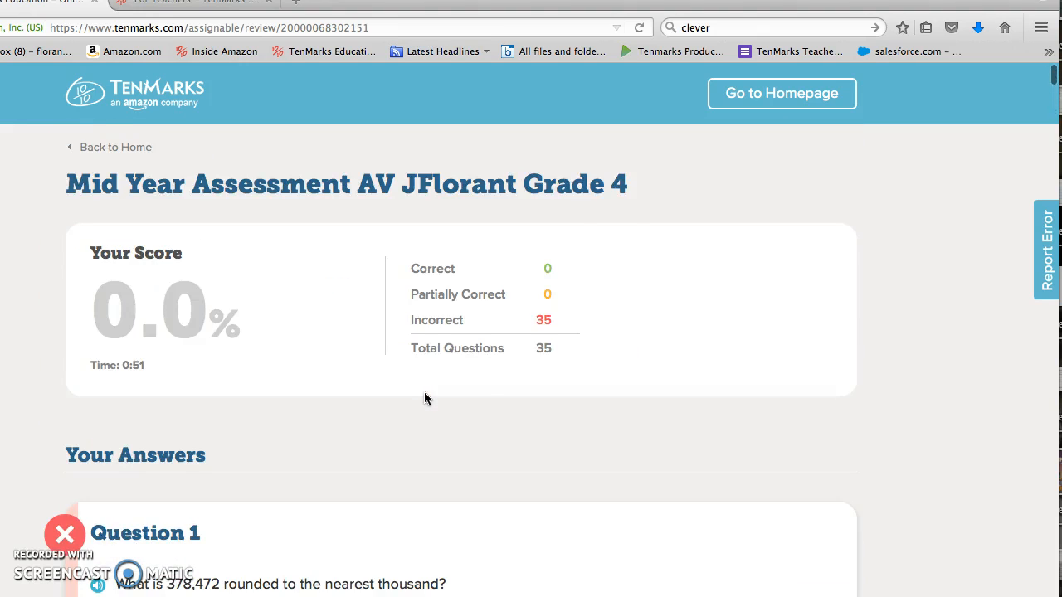
Log out of the student account and log in with the teacher's saved e-mail and password, continuing to Create Assignments.
{"action": "left_click", "coordinate": [757, 95]}
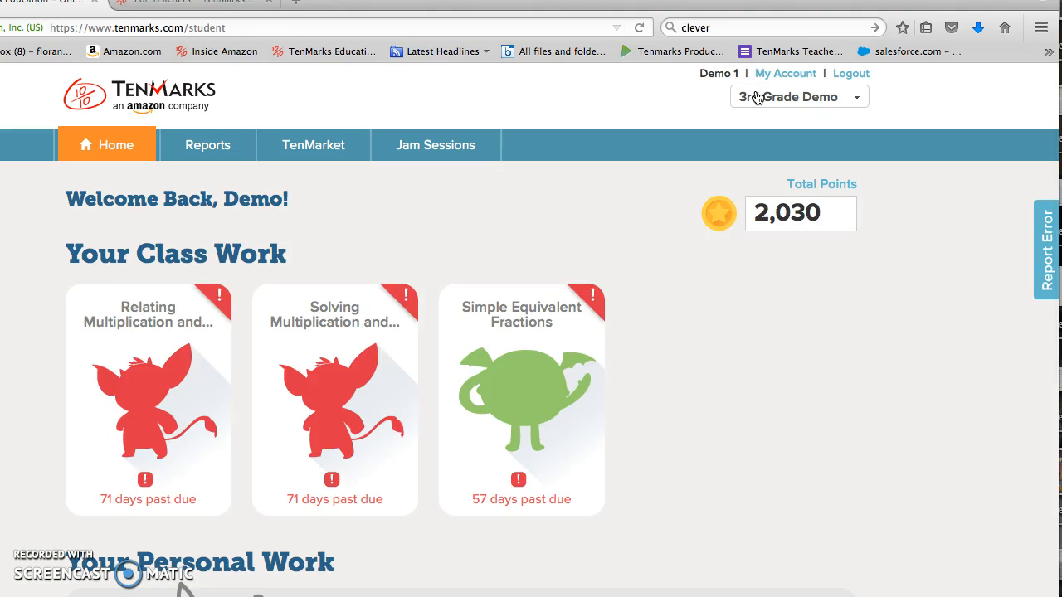
{"action": "left_click", "coordinate": [844, 78]}
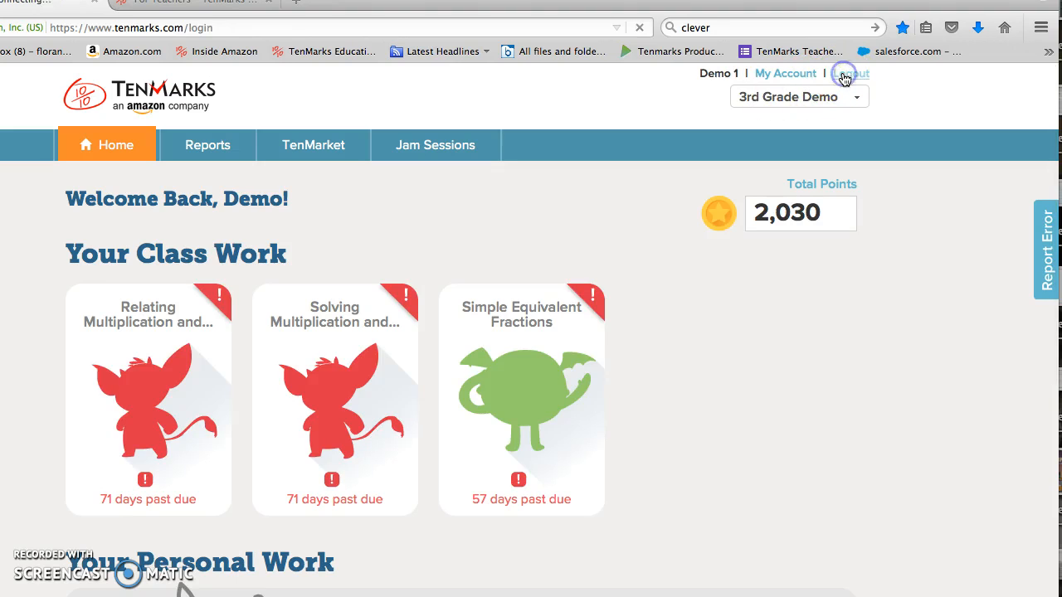
{"action": "type", "text": "jil"}
{"action": "key", "text": "Down"}
{"action": "key", "text": "Return"}
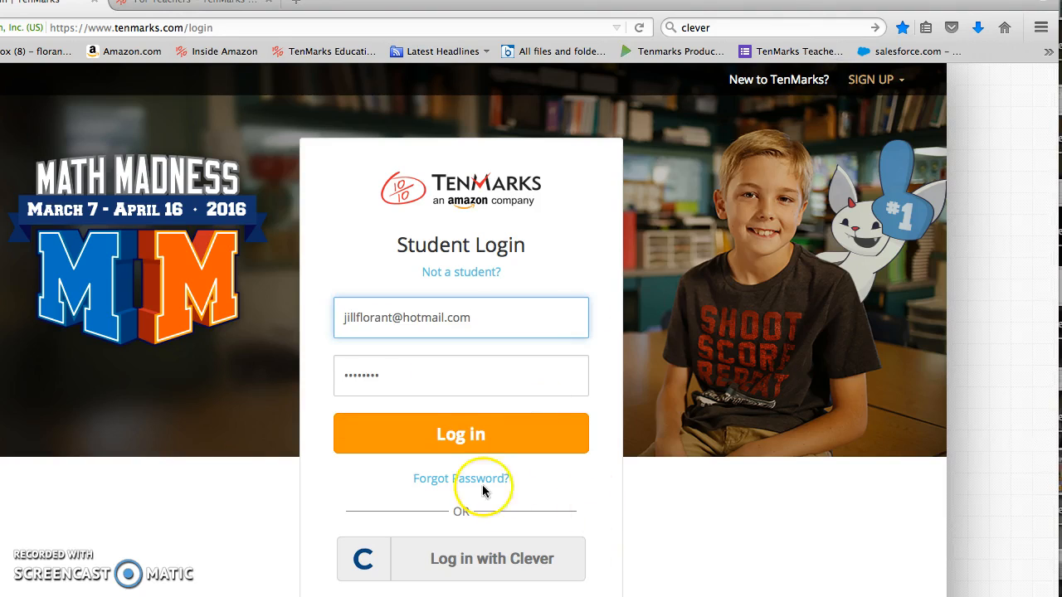
{"action": "left_click", "coordinate": [458, 436]}
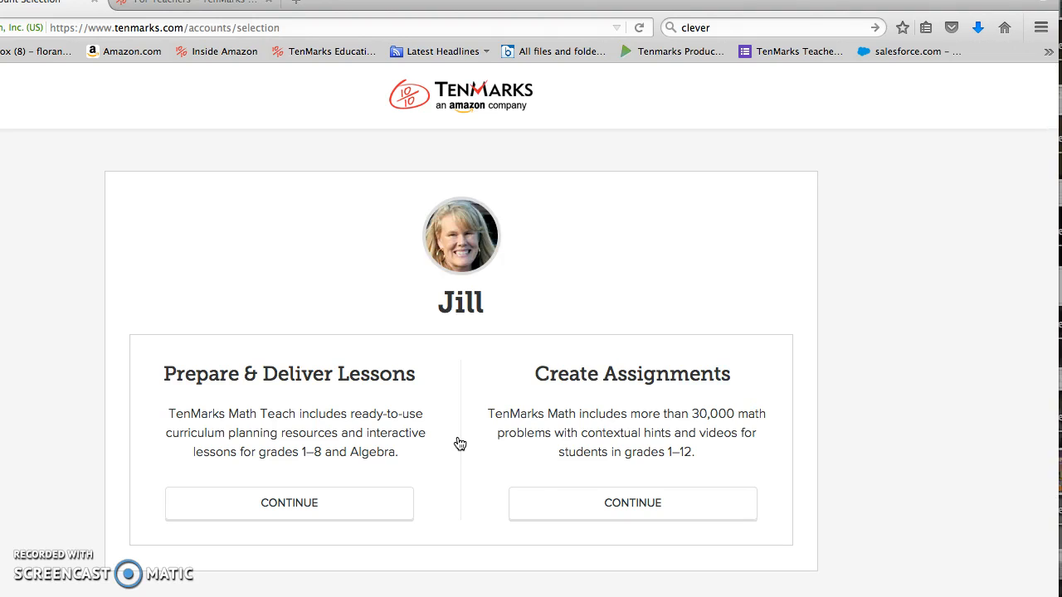
{"action": "left_click", "coordinate": [561, 498]}
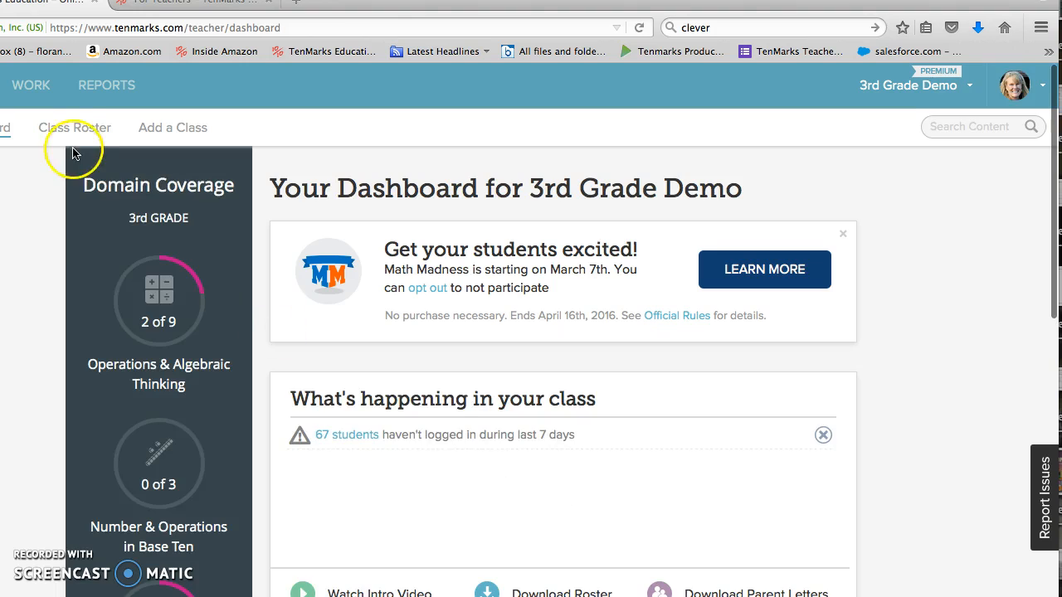
Open the details of the Grade 4 Mid Year Assessment and examine its class statistics and per-student results.
{"action": "left_click", "coordinate": [35, 91]}
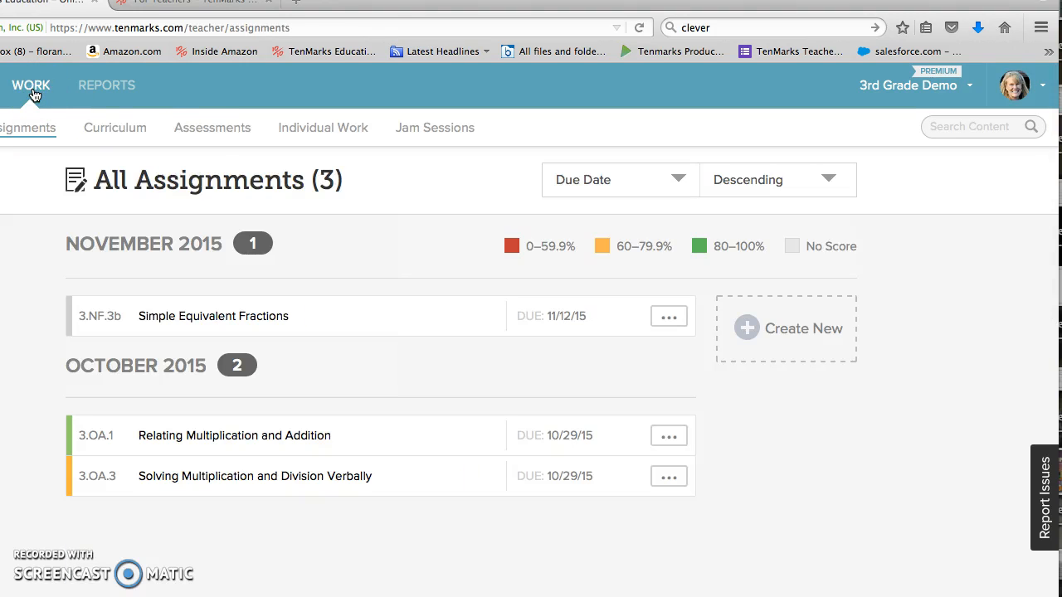
{"action": "left_click", "coordinate": [188, 130]}
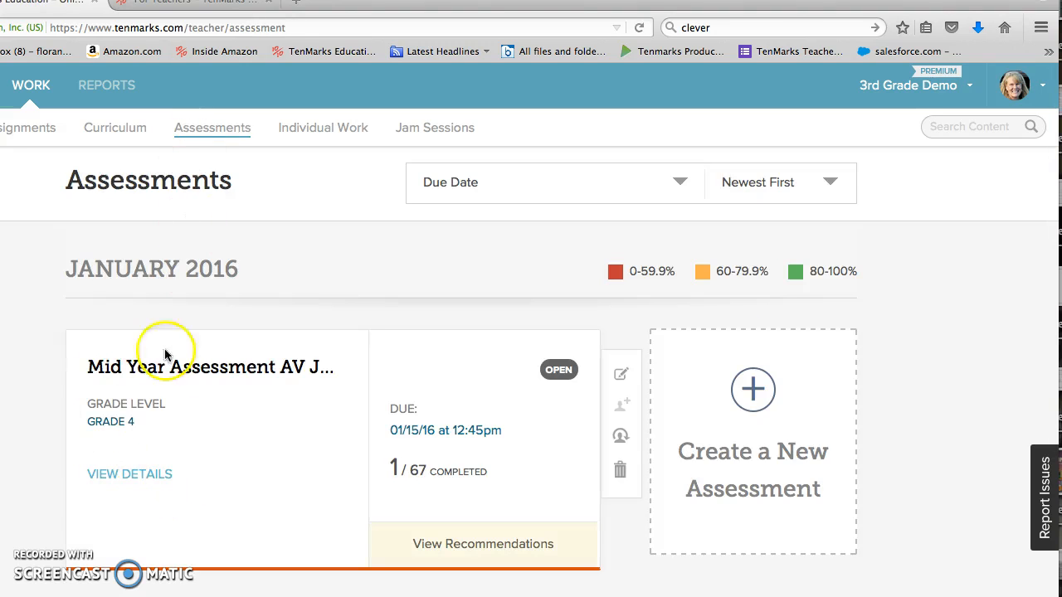
{"action": "left_click", "coordinate": [147, 474]}
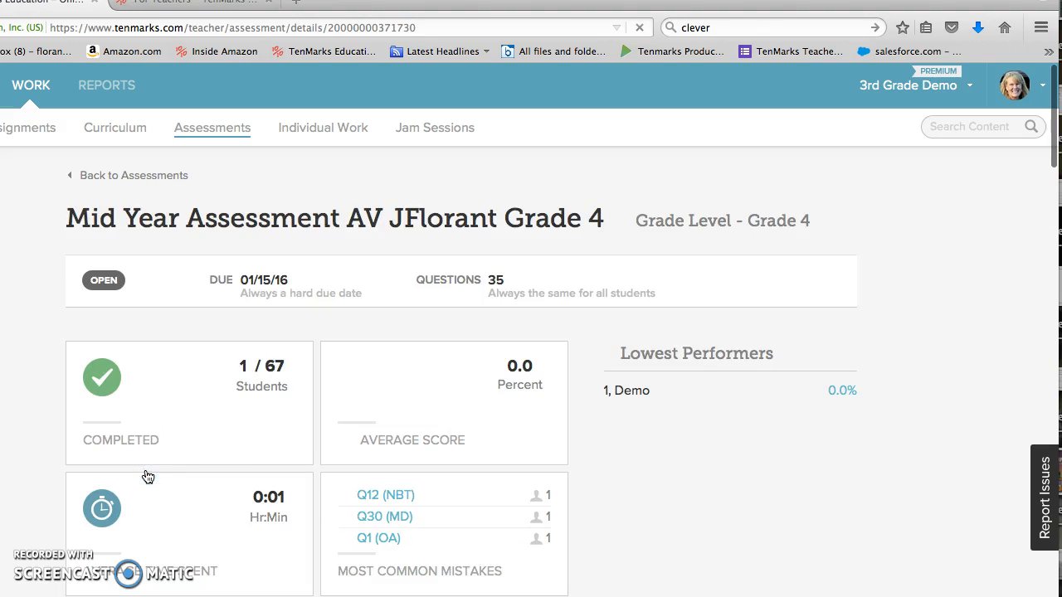
{"action": "scroll", "coordinate": [669, 441], "scroll_direction": "down", "scroll_amount": 5}
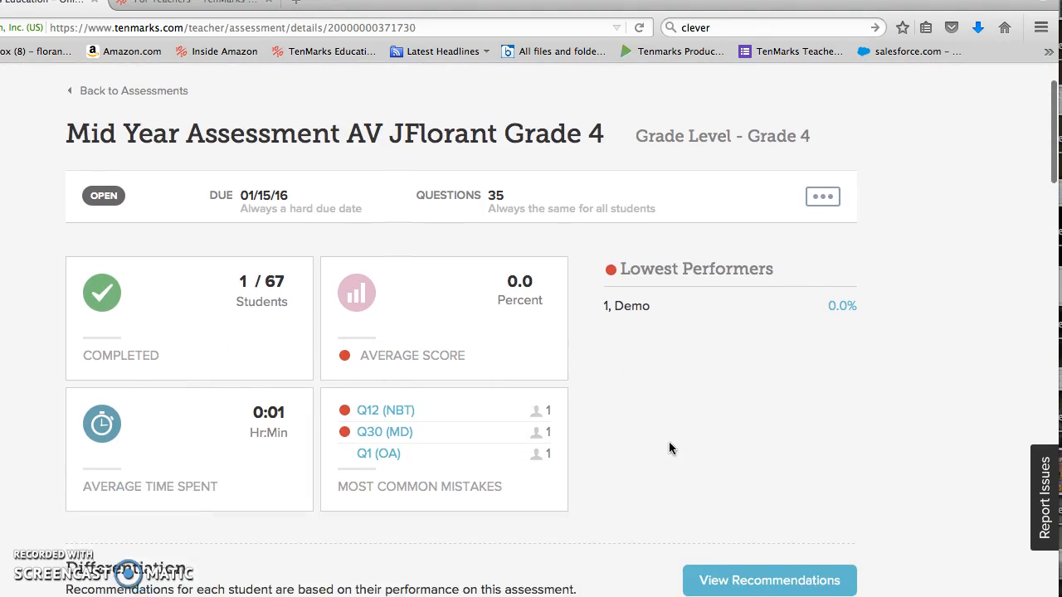
{"action": "scroll", "coordinate": [669, 442], "scroll_direction": "down", "scroll_amount": 7}
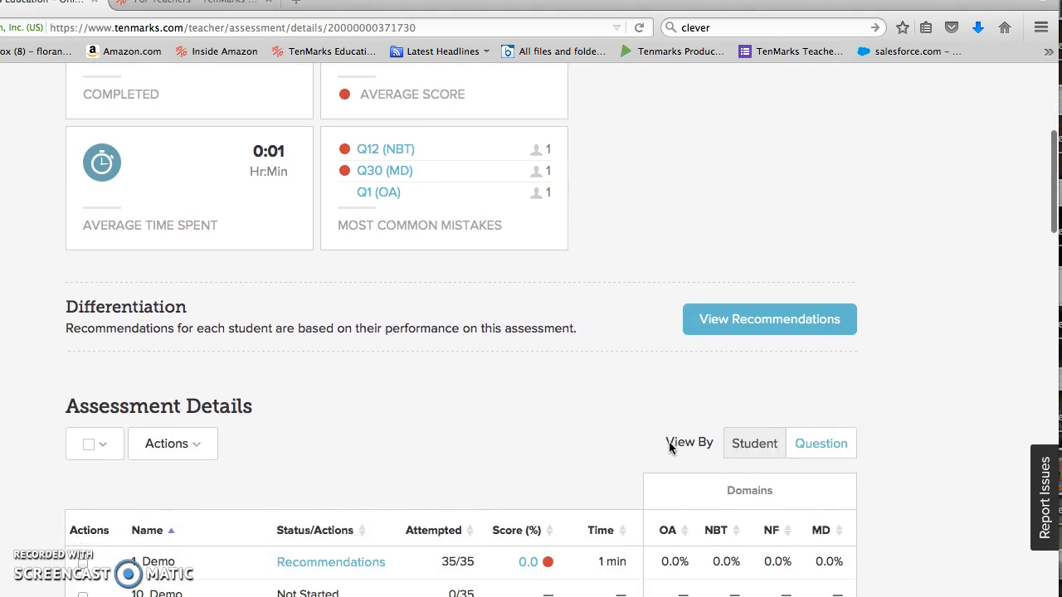
{"action": "left_click", "coordinate": [320, 423]}
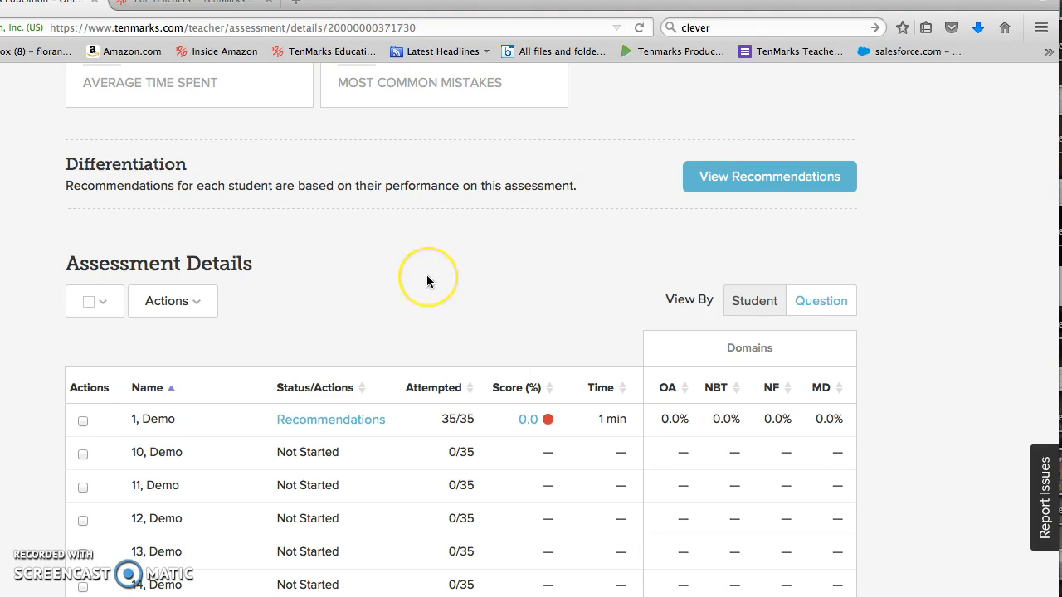
{"action": "scroll", "coordinate": [428, 280], "scroll_direction": "up", "scroll_amount": 6}
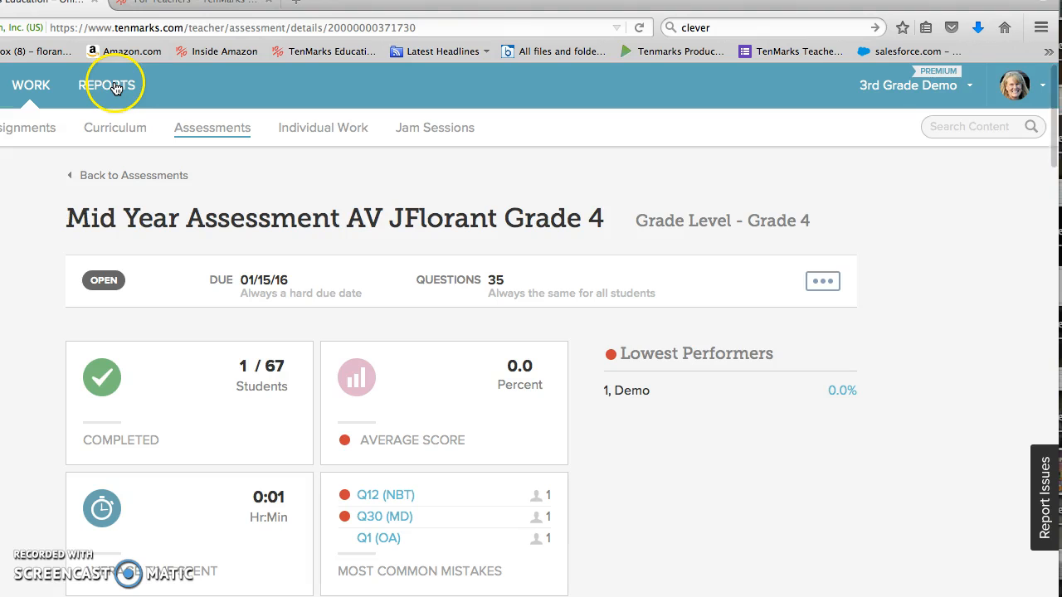
{"action": "scroll", "coordinate": [337, 315], "scroll_direction": "down", "scroll_amount": 5}
{"action": "scroll", "coordinate": [337, 318], "scroll_direction": "down", "scroll_amount": 4}
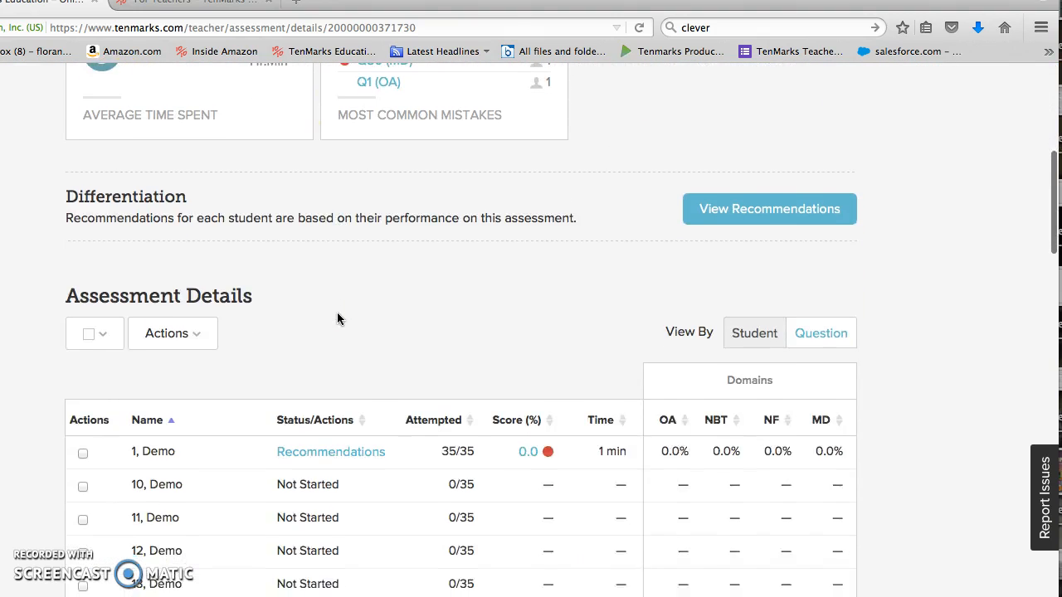
Open the recommendations from the first demo student's row and expand the Grade 4 Review work to examine all its topics.
{"action": "left_click", "coordinate": [324, 404]}
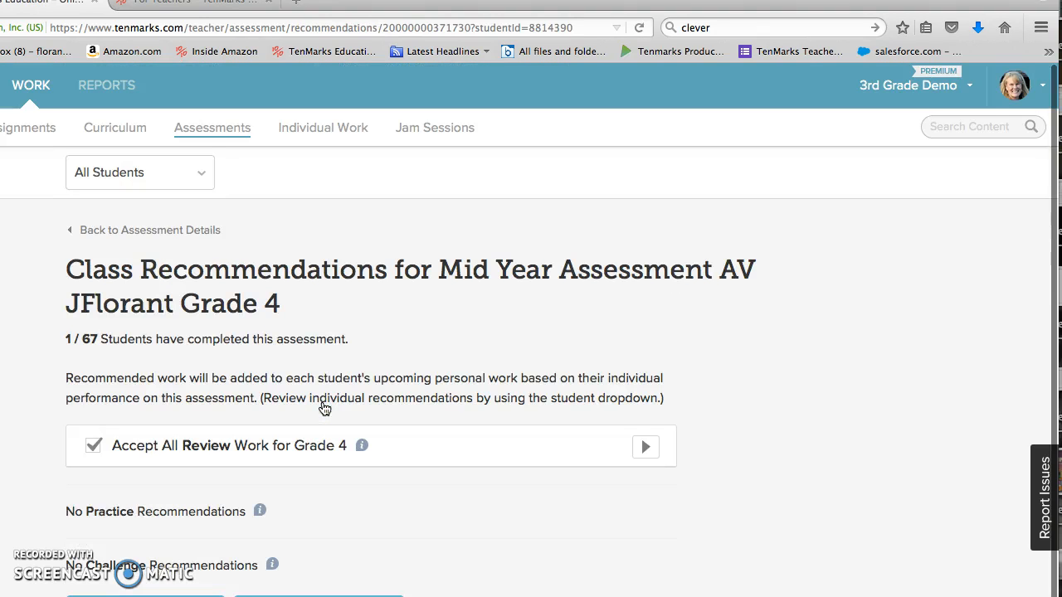
{"action": "left_click", "coordinate": [645, 448]}
{"action": "scroll", "coordinate": [644, 449], "scroll_direction": "down", "scroll_amount": 5}
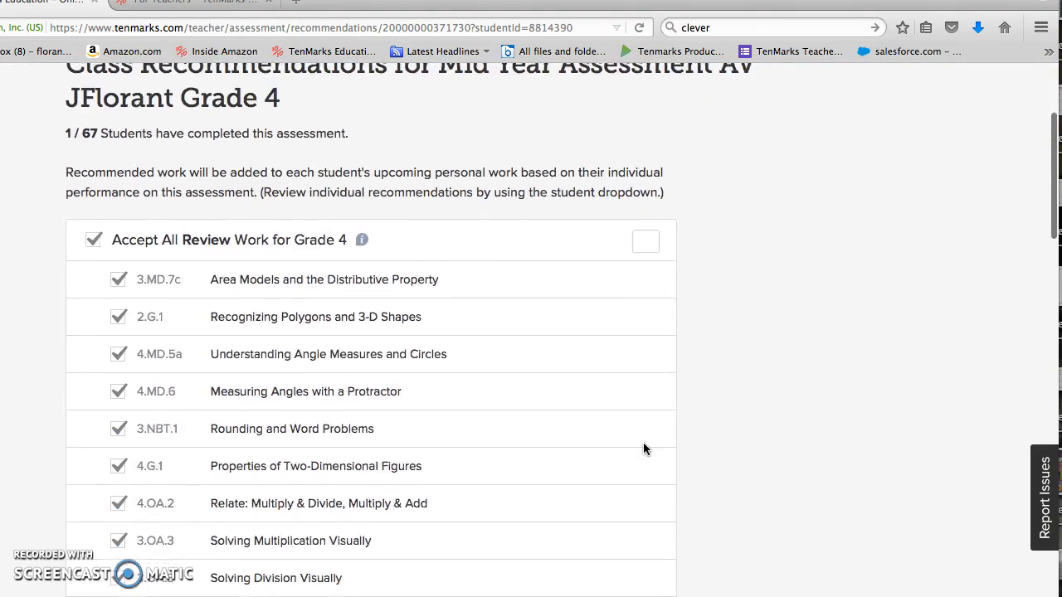
{"action": "scroll", "coordinate": [644, 449], "scroll_direction": "down", "scroll_amount": 7}
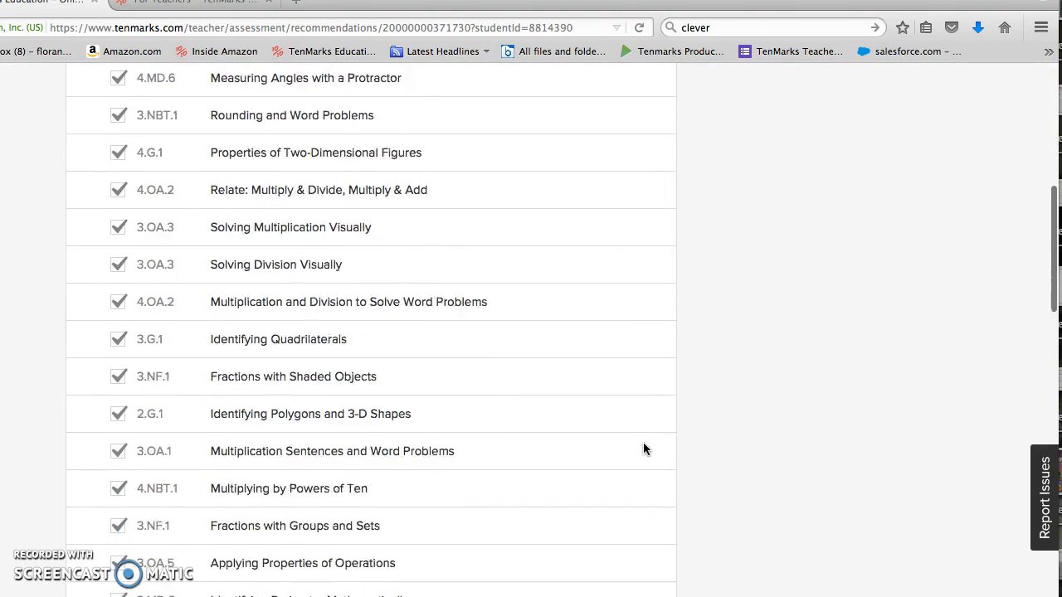
{"action": "scroll", "coordinate": [644, 449], "scroll_direction": "down", "scroll_amount": 9}
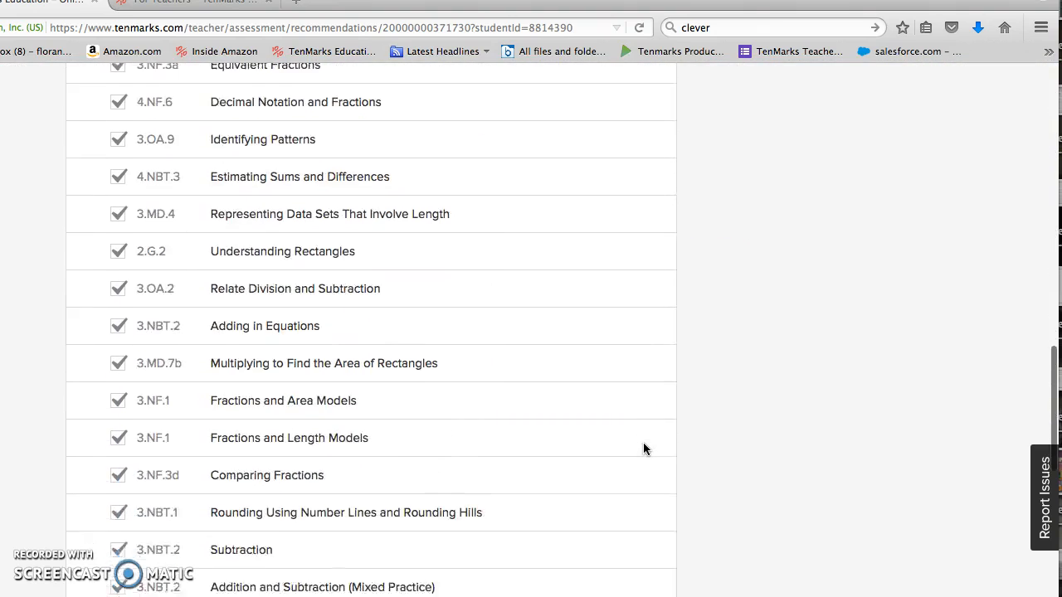
{"action": "scroll", "coordinate": [644, 449], "scroll_direction": "down", "scroll_amount": 3}
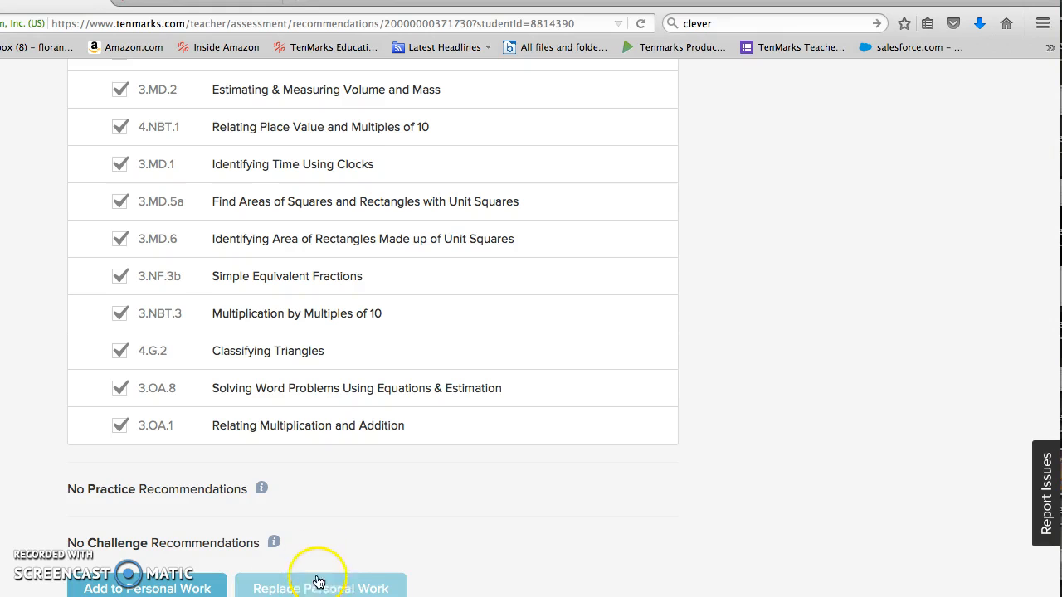
{"action": "scroll", "coordinate": [906, 239], "scroll_direction": "up", "scroll_amount": 3}
{"action": "scroll", "coordinate": [905, 239], "scroll_direction": "up", "scroll_amount": 10}
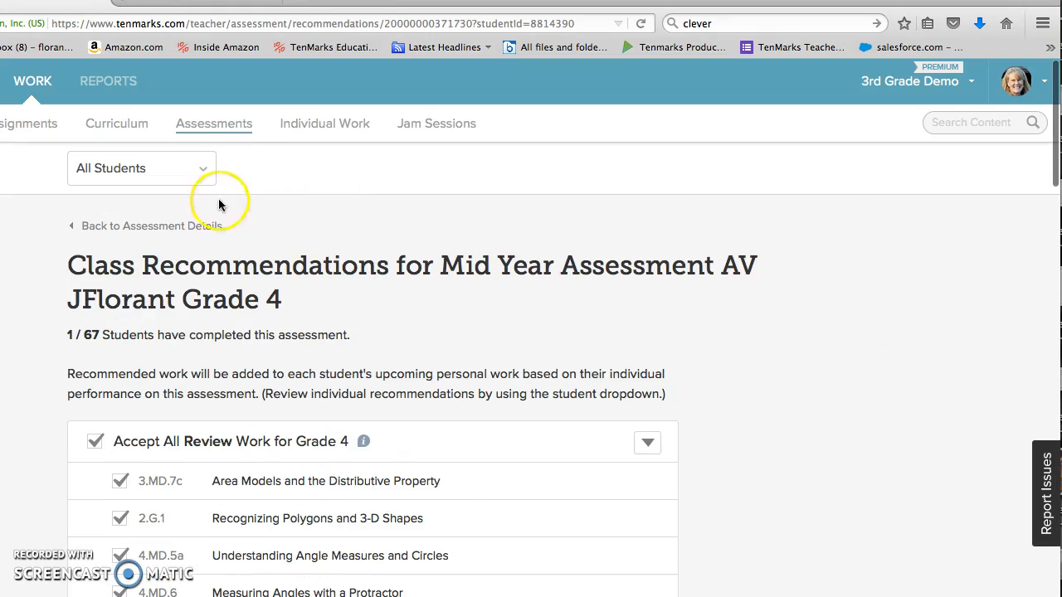
Return to the assessment details and view the class recommendations from the Differentiation section.
{"action": "left_click", "coordinate": [170, 229]}
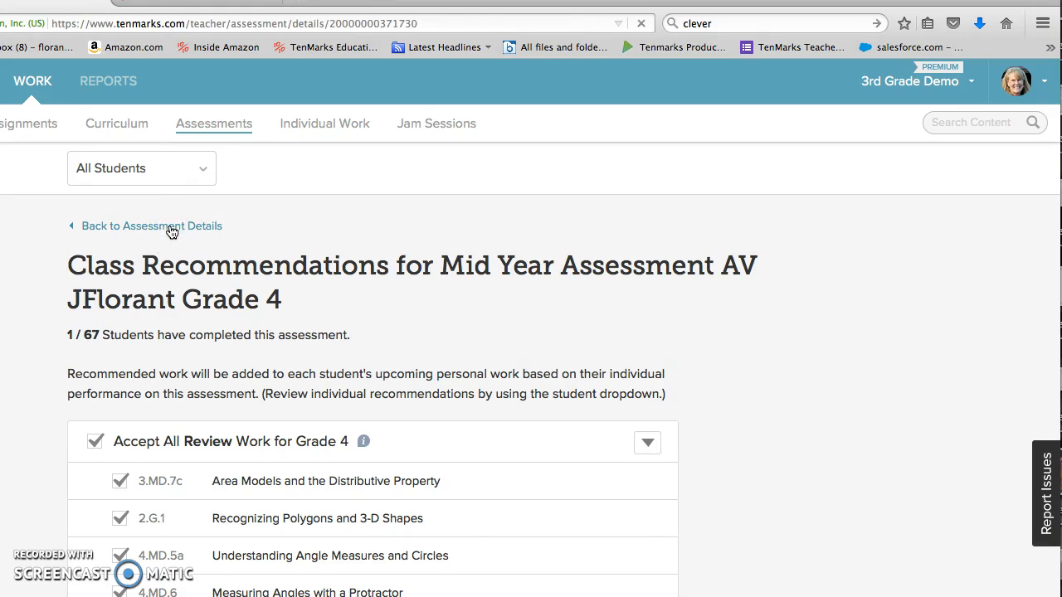
{"action": "scroll", "coordinate": [604, 418], "scroll_direction": "down", "scroll_amount": 5}
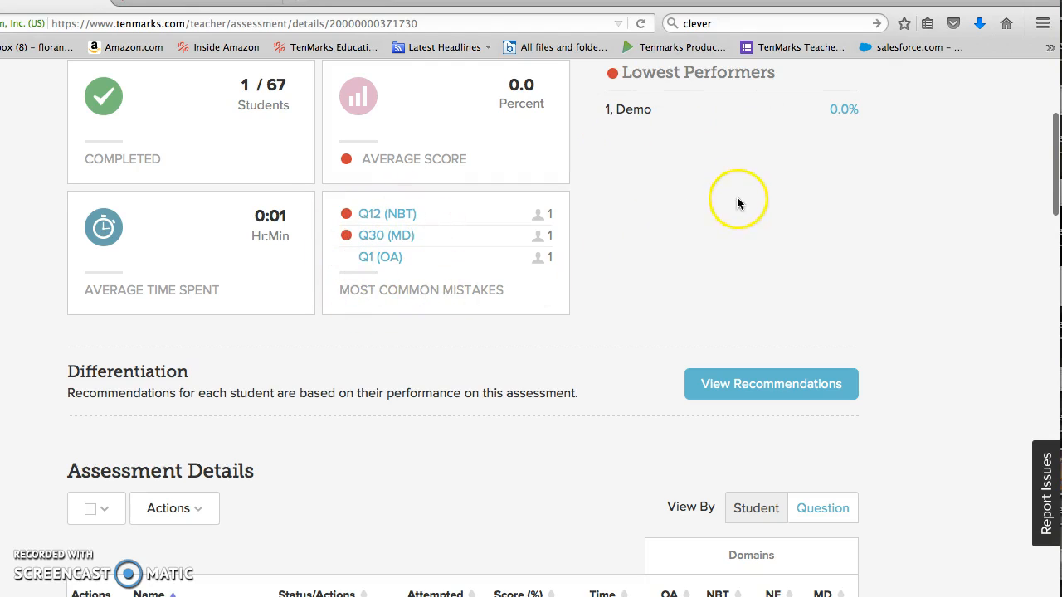
{"action": "scroll", "coordinate": [737, 199], "scroll_direction": "down", "scroll_amount": 4}
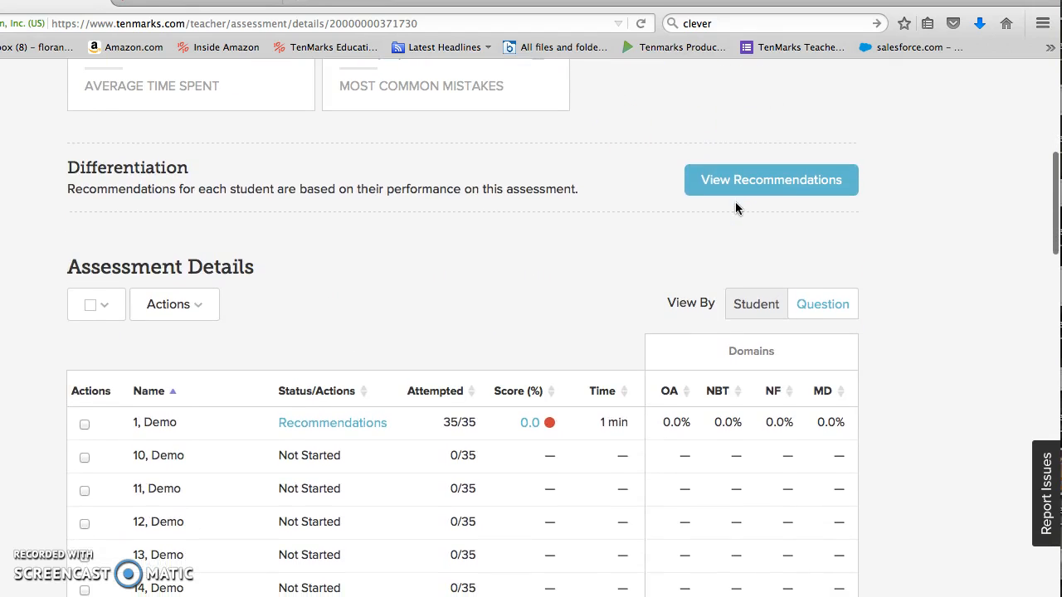
{"action": "left_click", "coordinate": [302, 424]}
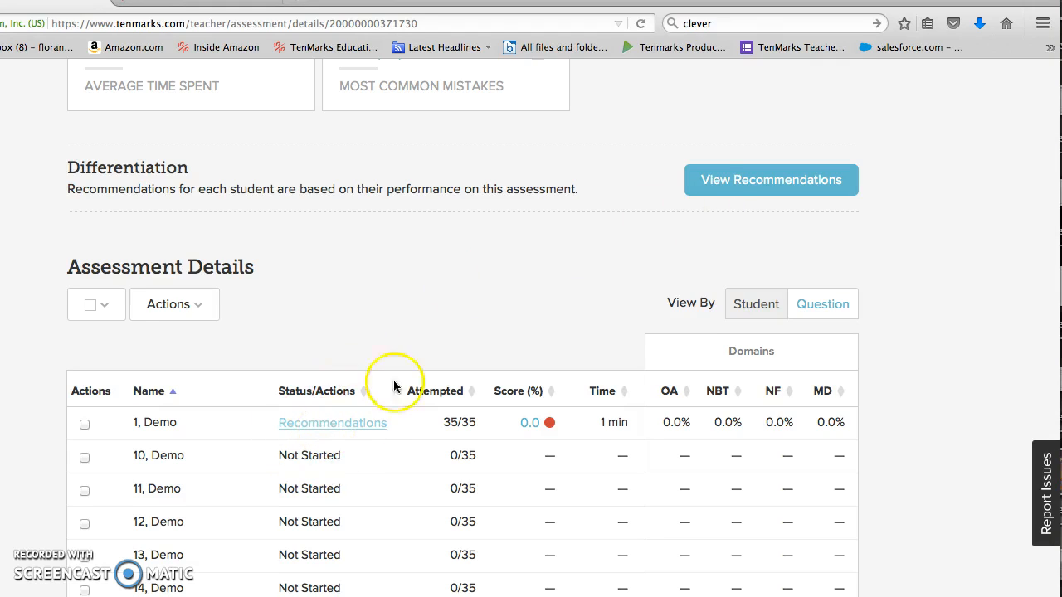
{"action": "left_click", "coordinate": [745, 190]}
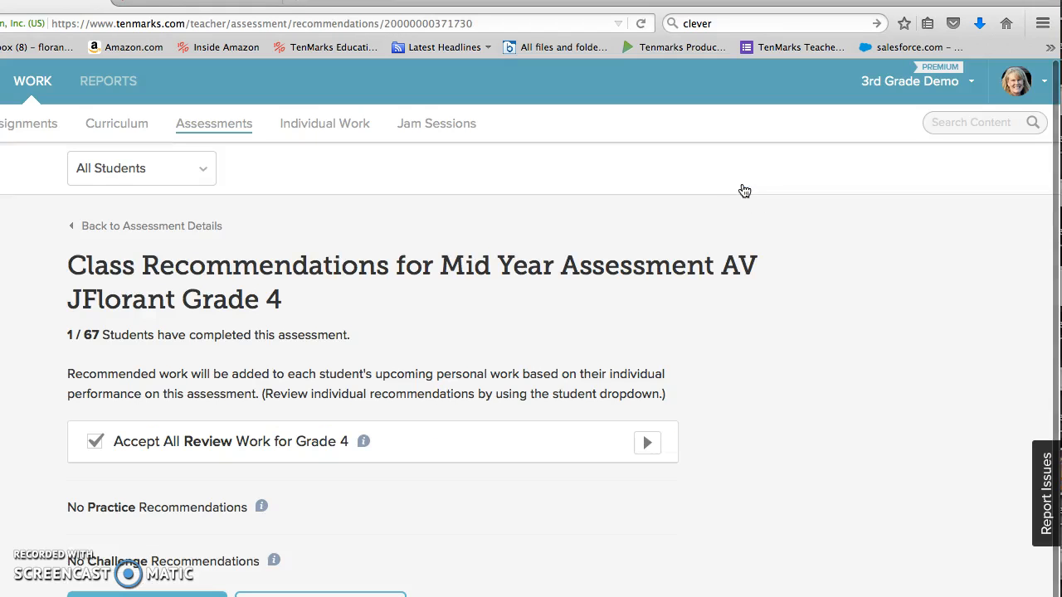
{"action": "scroll", "coordinate": [633, 330], "scroll_direction": "down", "scroll_amount": 1}
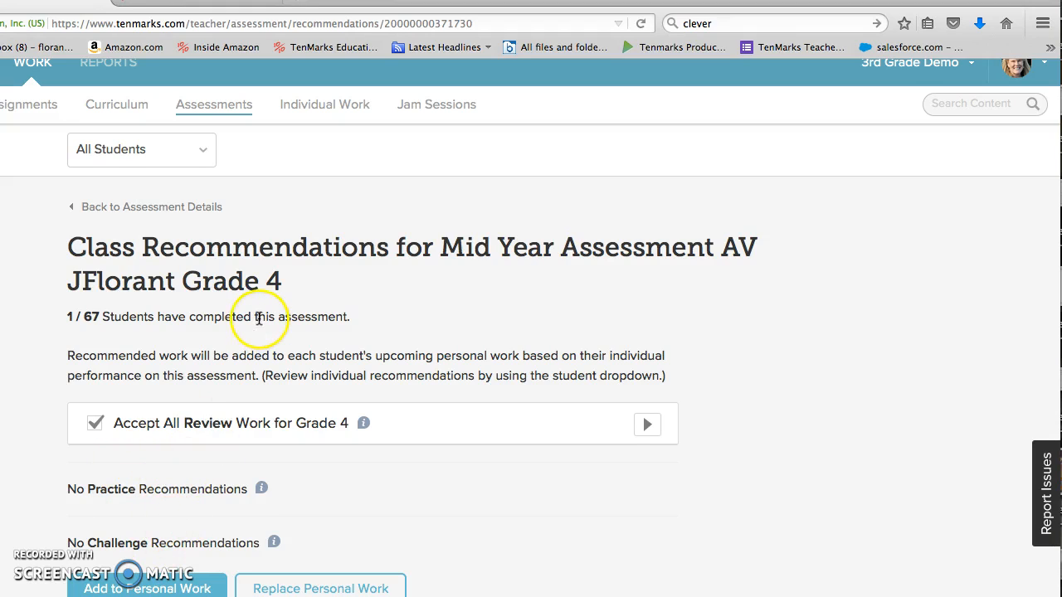
{"action": "scroll", "coordinate": [262, 316], "scroll_direction": "up", "scroll_amount": 1}
Open the Grade Level assessments report for the class.
{"action": "left_click", "coordinate": [123, 95]}
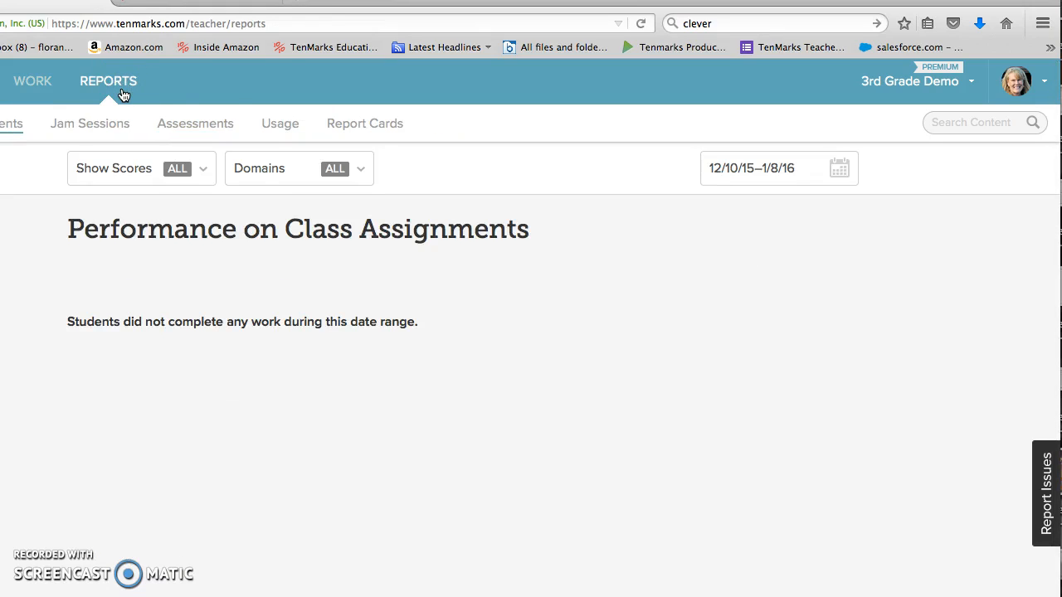
{"action": "left_click", "coordinate": [213, 123]}
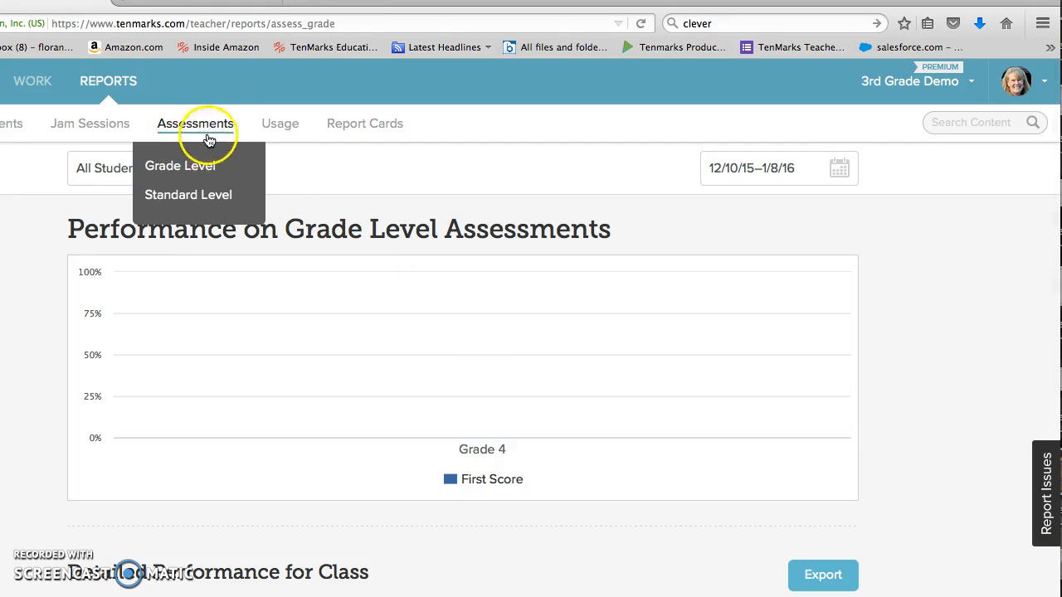
{"action": "left_click", "coordinate": [191, 168]}
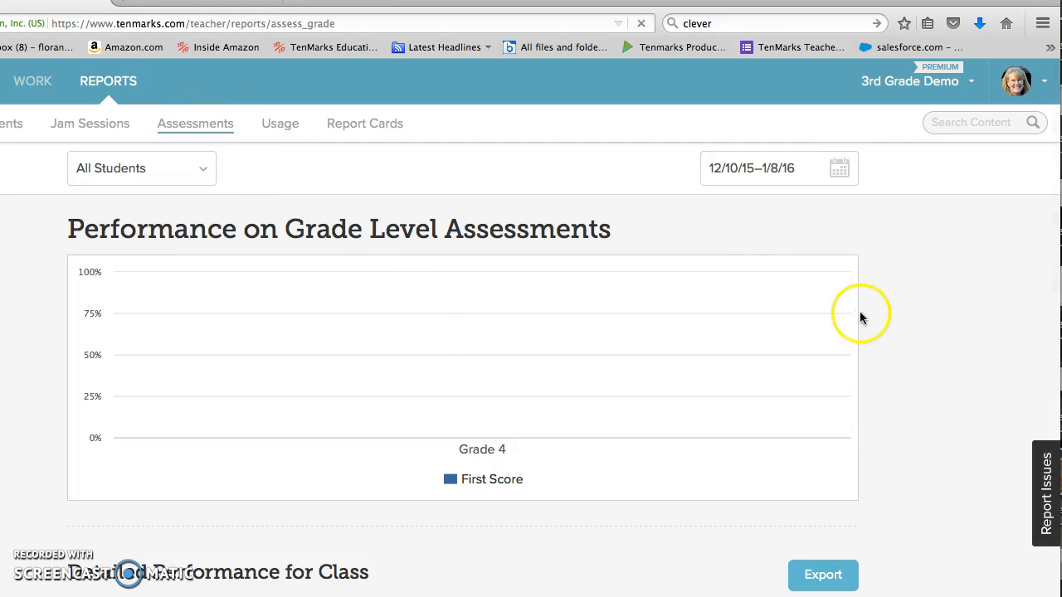
Export the Grade Level 4 detailed class performance report and save the Assessments_GradeLevel_3rd_Grade_Demo.xlsx file.
{"action": "scroll", "coordinate": [932, 378], "scroll_direction": "down", "scroll_amount": 5}
{"action": "scroll", "coordinate": [932, 382], "scroll_direction": "down", "scroll_amount": 3}
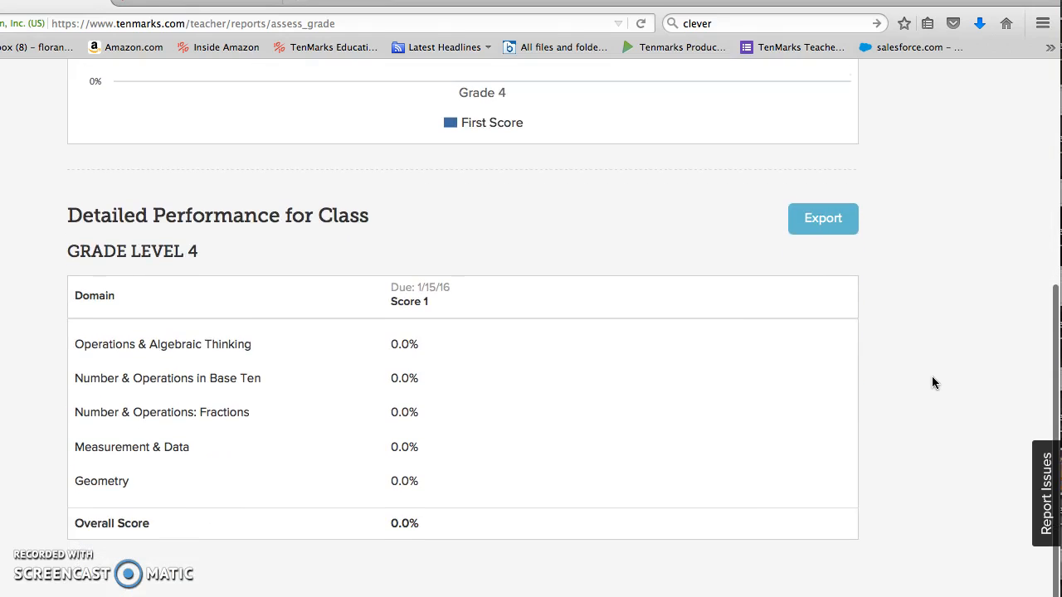
{"action": "left_click", "coordinate": [822, 228]}
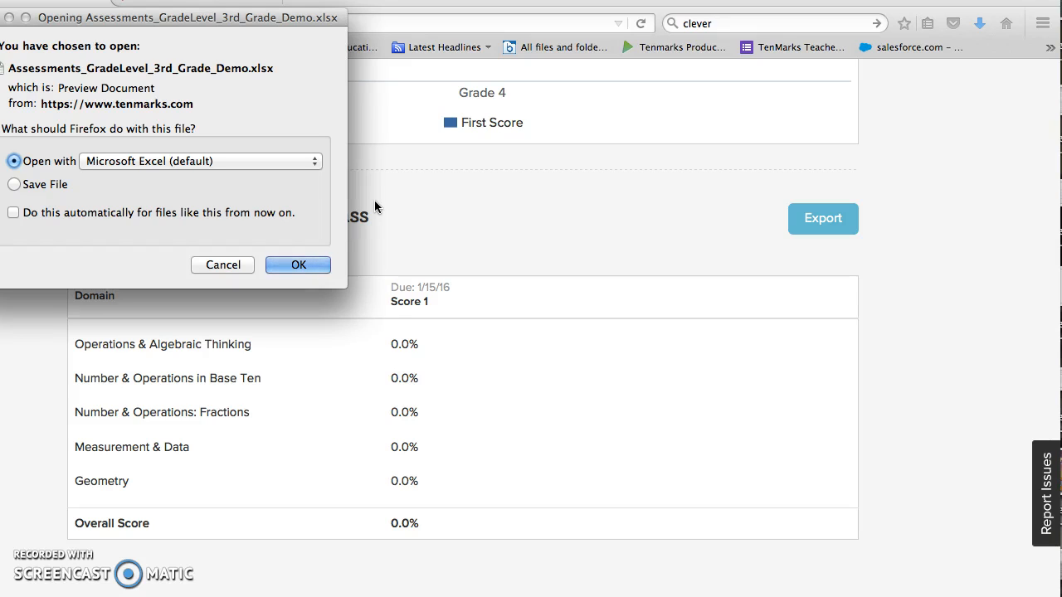
{"action": "left_click", "coordinate": [57, 184]}
{"action": "left_click", "coordinate": [282, 265]}
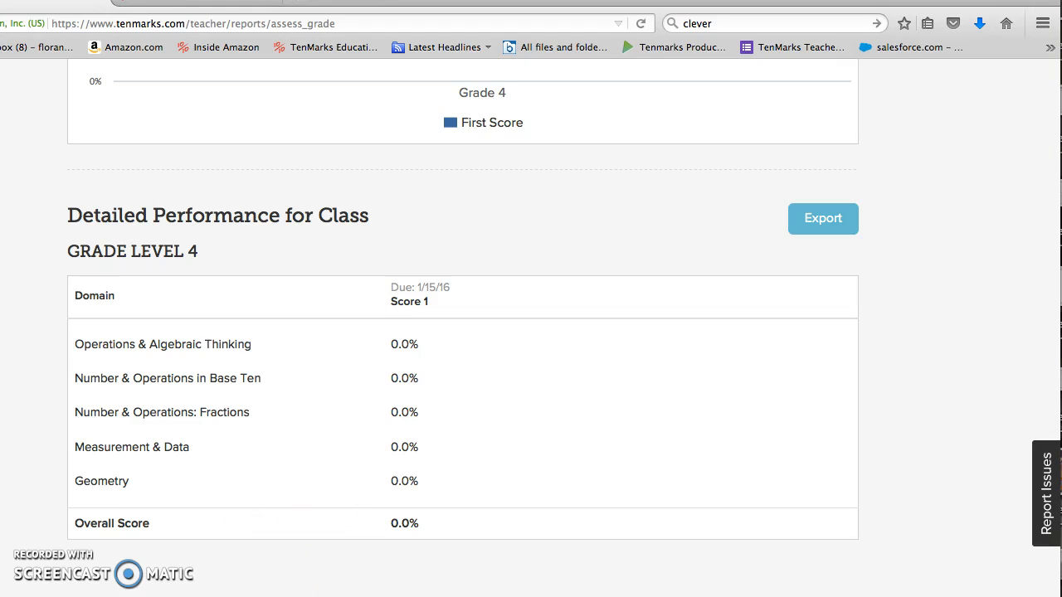
{"action": "scroll", "coordinate": [578, 230], "scroll_direction": "up", "scroll_amount": 5}
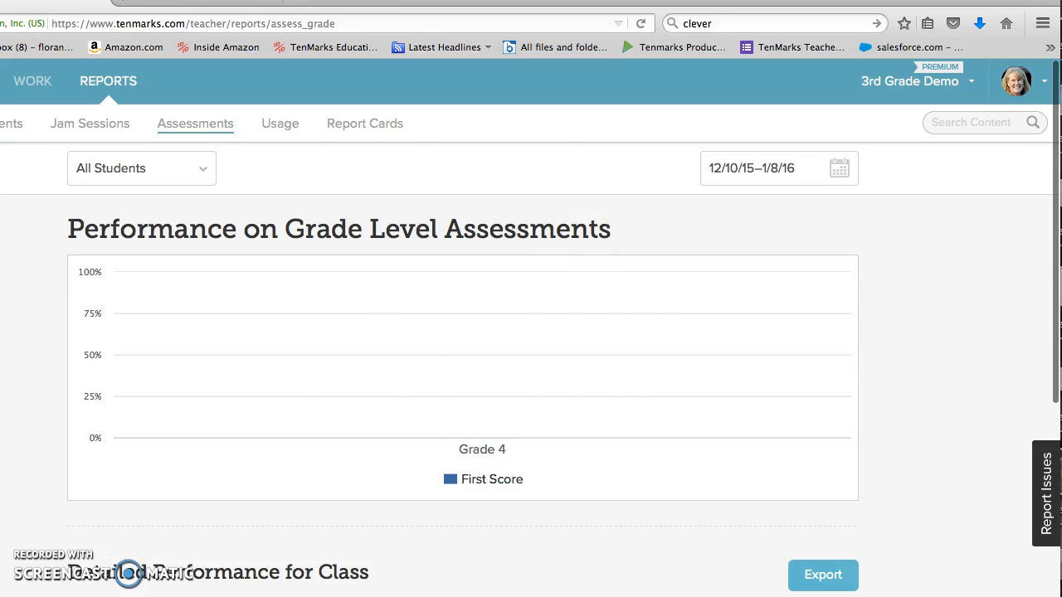
Switch to the PowerPoint presentation and show the Additional Resources slide full screen as a slide show.
{"action": "key", "text": "super+Tab"}
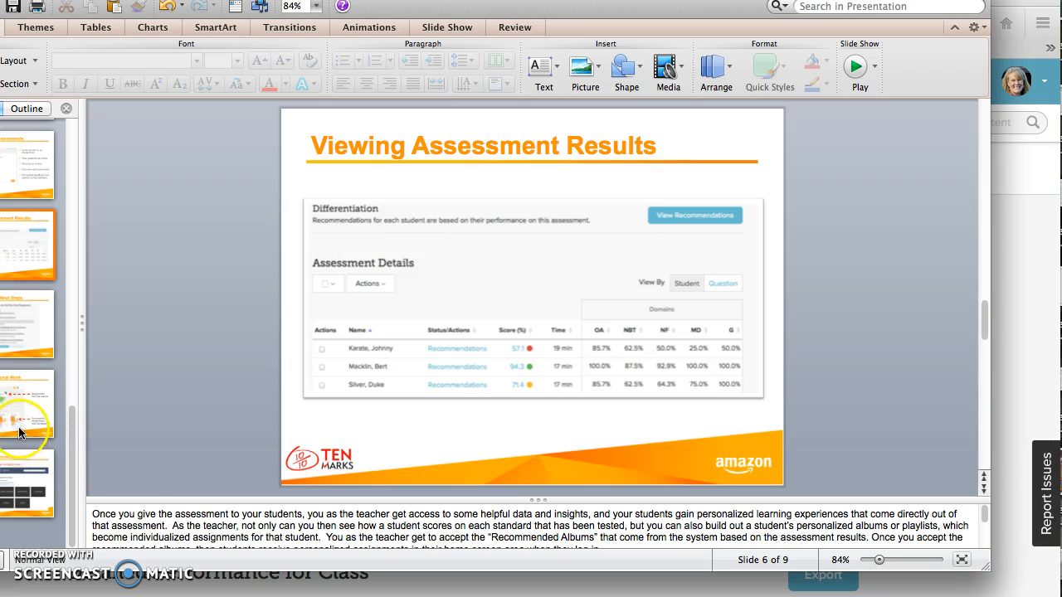
{"action": "left_click", "coordinate": [26, 485]}
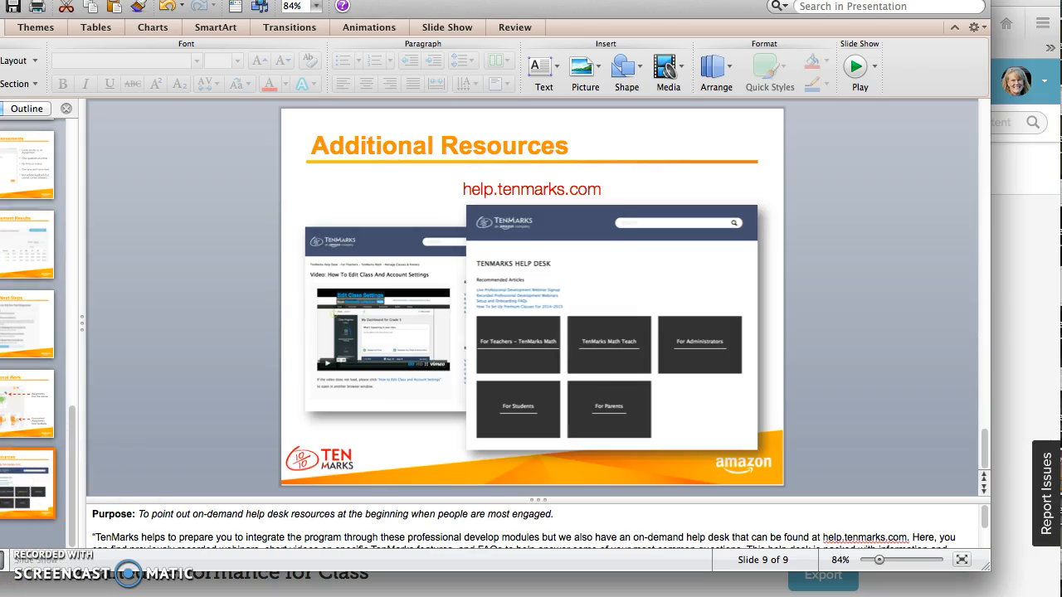
{"action": "left_click", "coordinate": [1, 561]}
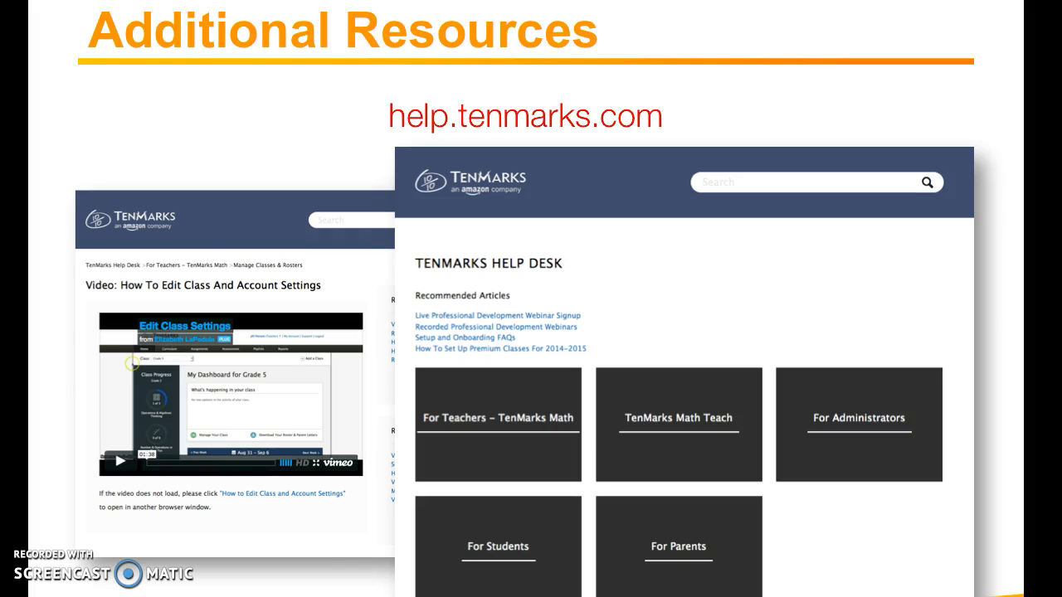